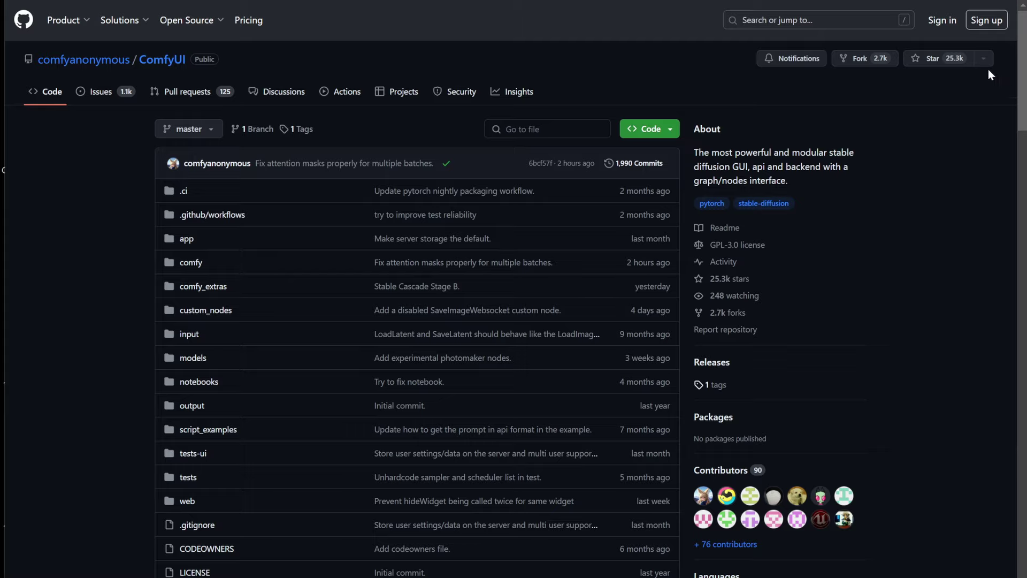
Look through the ComfyUI repository page down to the README's feature overview
scroll(732, 335, down, 10)
scroll(733, 336, down, 15)
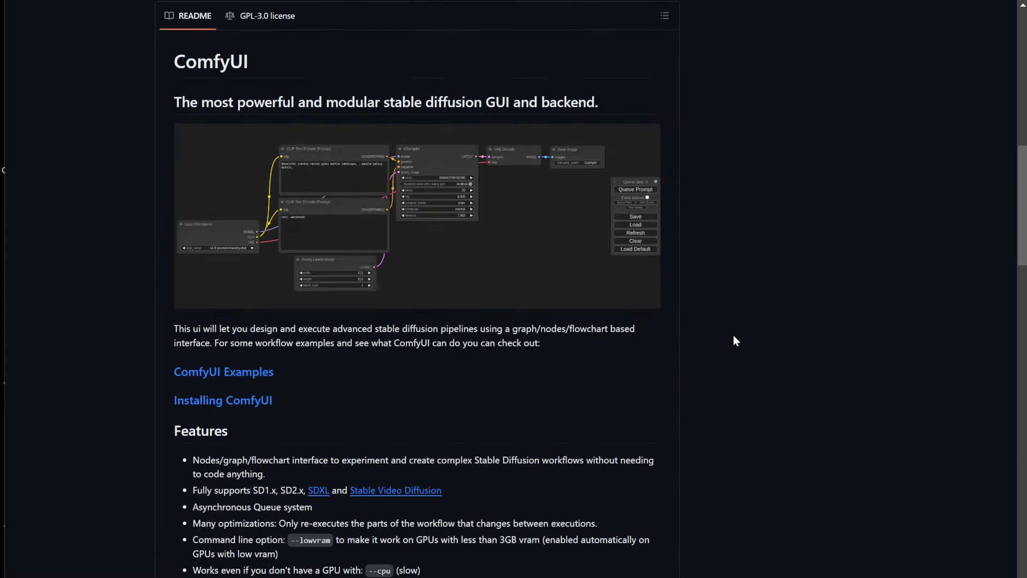
scroll(731, 337, down, 8)
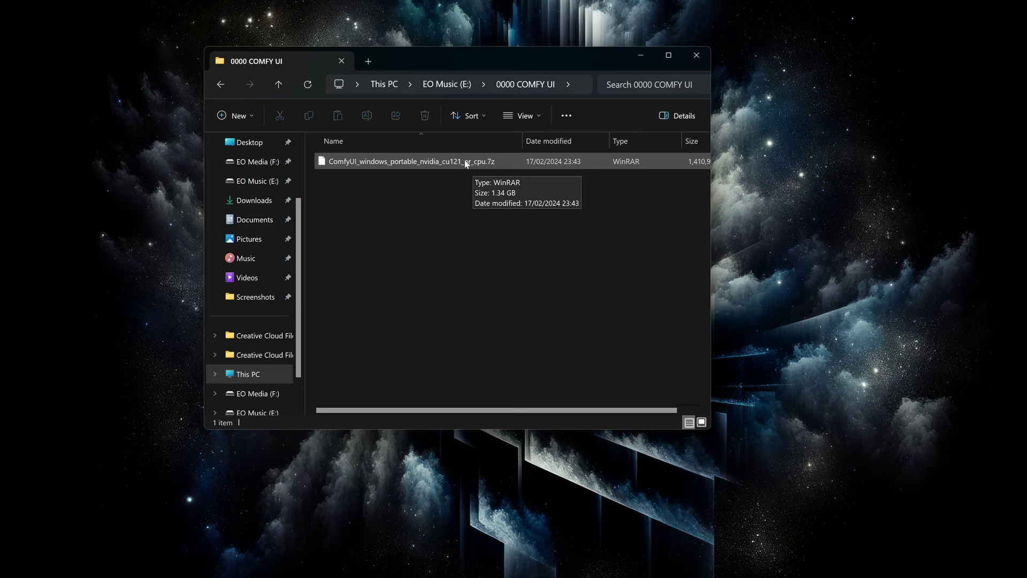
Extract ComfyUI_windows_portable_nvidia_cu121_or_cpu.7z into its own folder and open the ComfyUI_windows_portable folder inside it
right_click(391, 163)
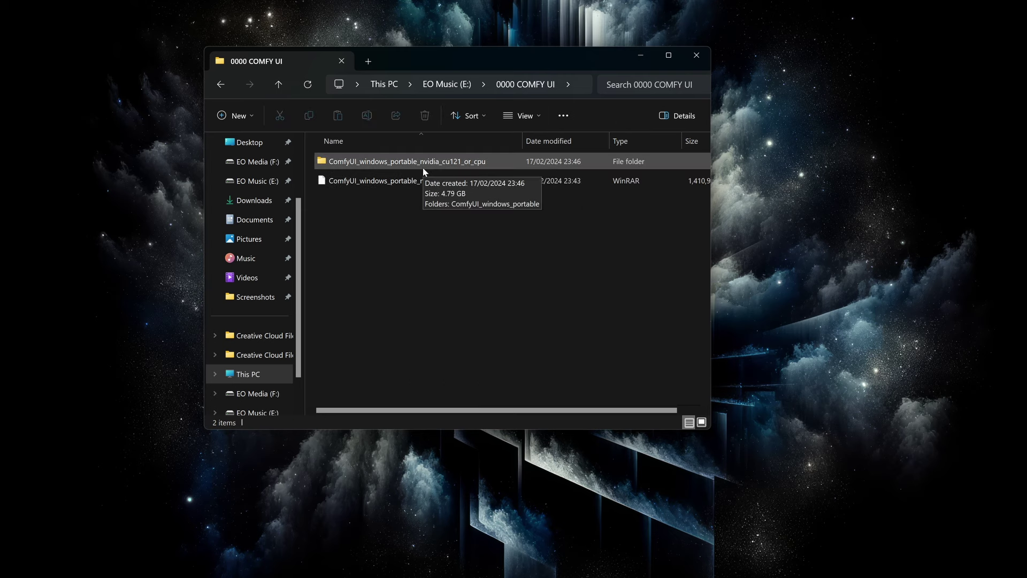
double_click(422, 168)
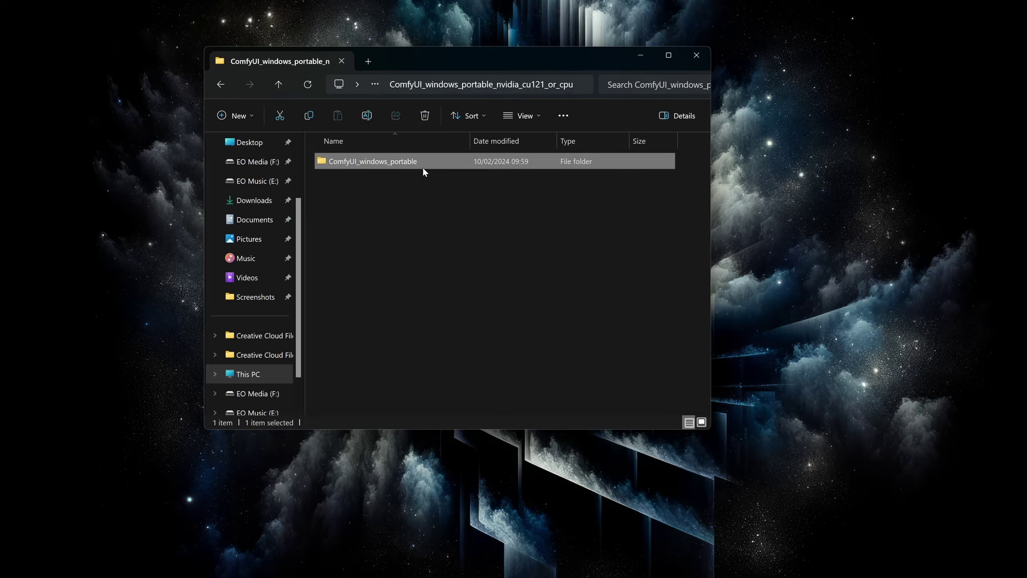
double_click(423, 167)
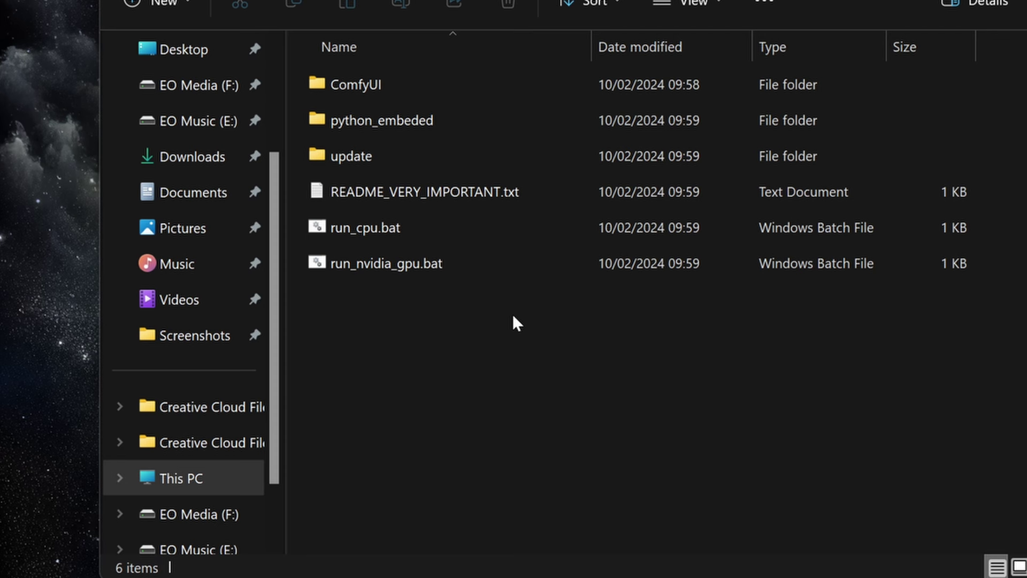
Locate the run_nvidia_gpu.bat and run_cpu.bat launch files in the ComfyUI_windows_portable folder
click(341, 272)
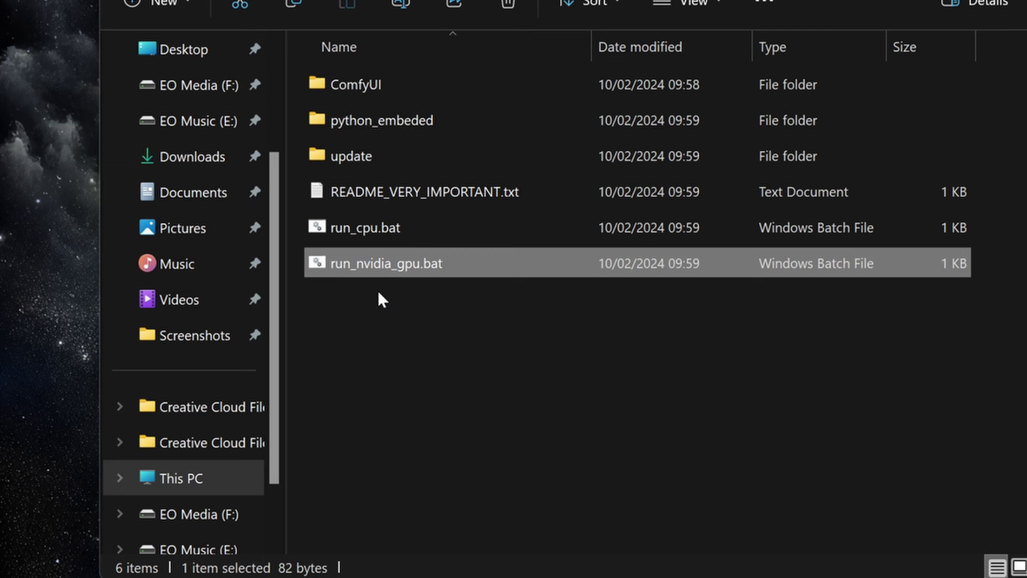
click(431, 228)
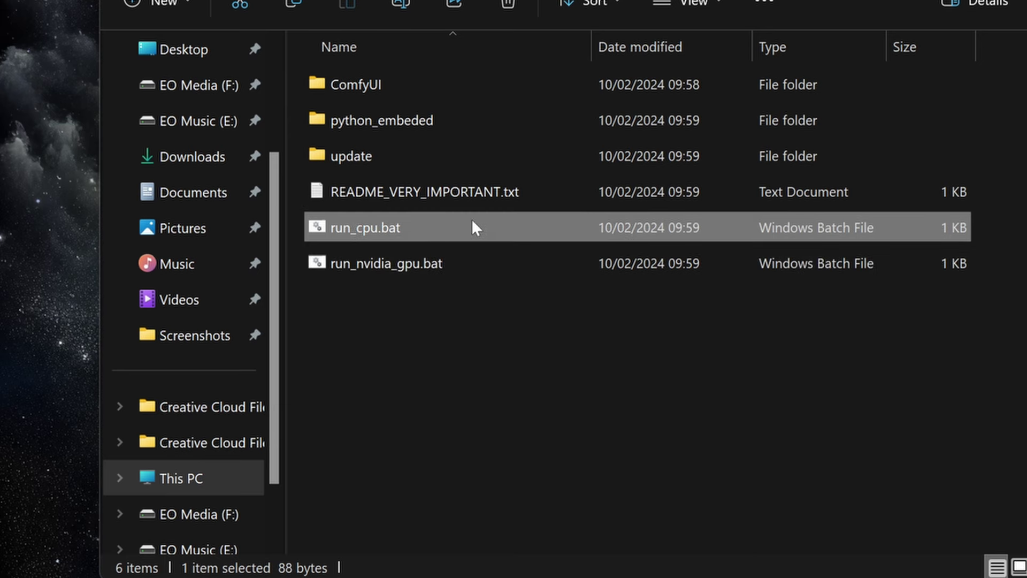
key(Down)
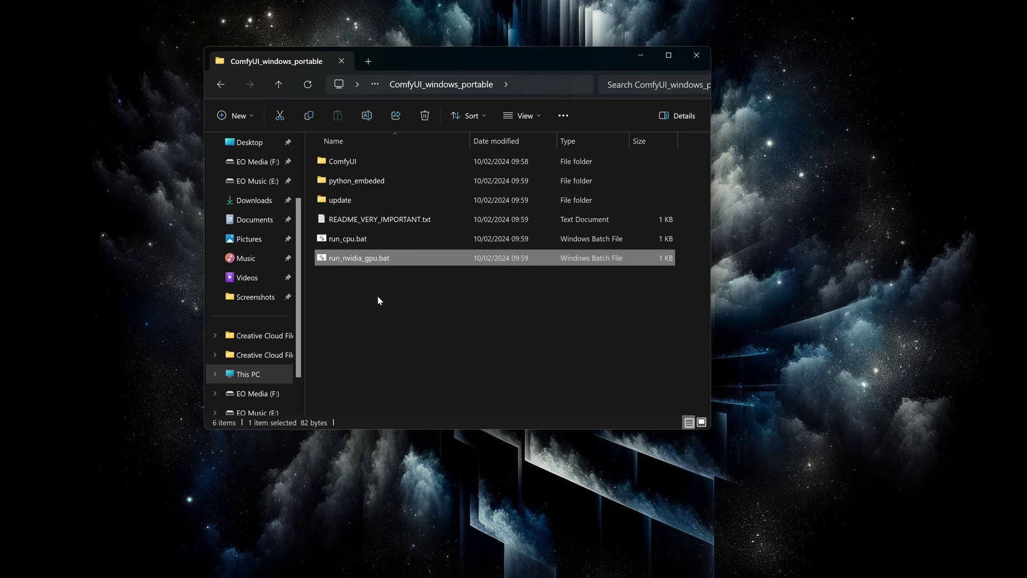
Run update_comfyui.bat from the update folder and return to the ComfyUI_windows_portable folder
double_click(353, 200)
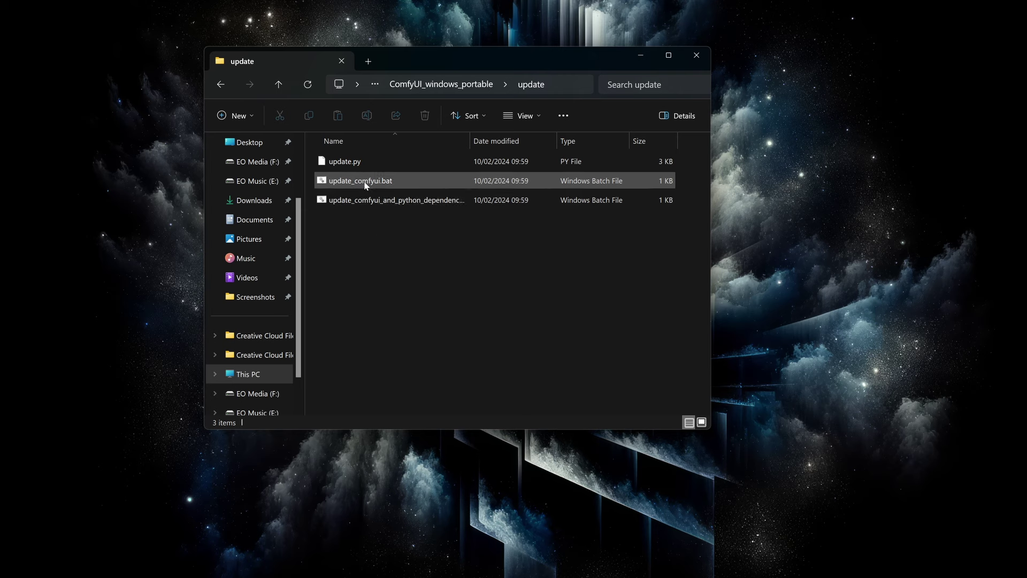
click(389, 184)
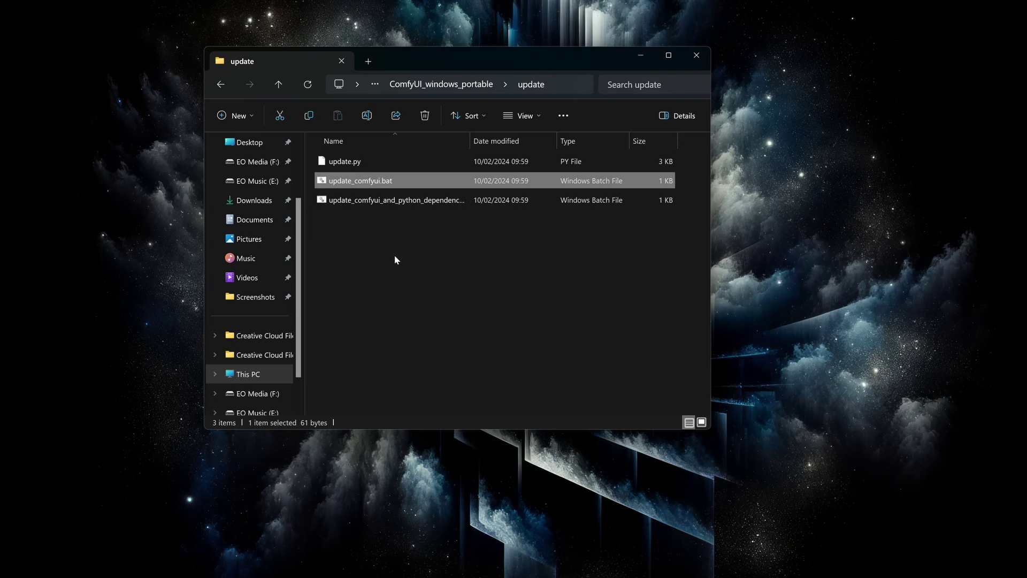
click(278, 85)
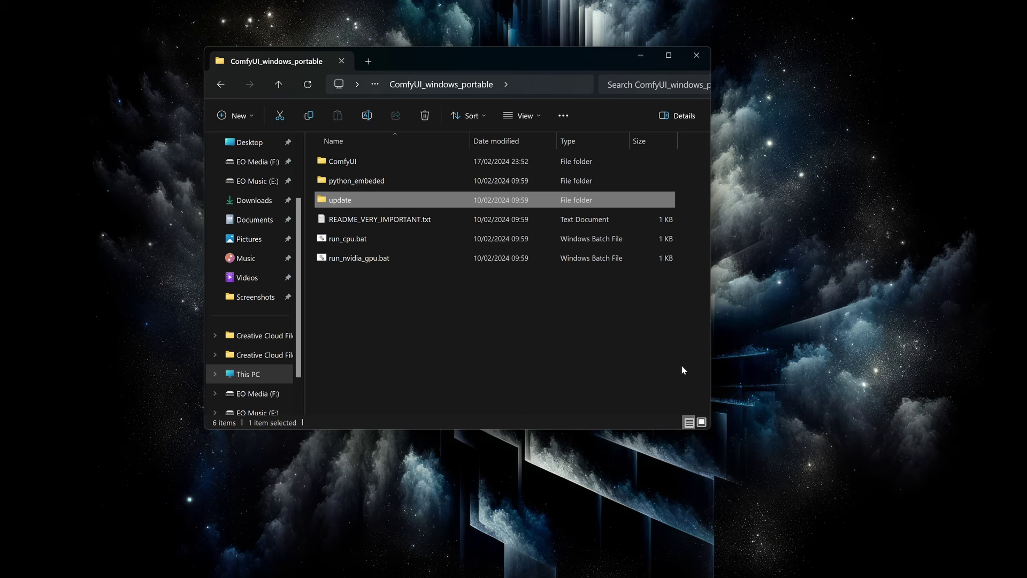
Rename extra_model_paths.yaml.example in the ComfyUI folder to extra_model_paths.yaml
key(Up)
key(Up)
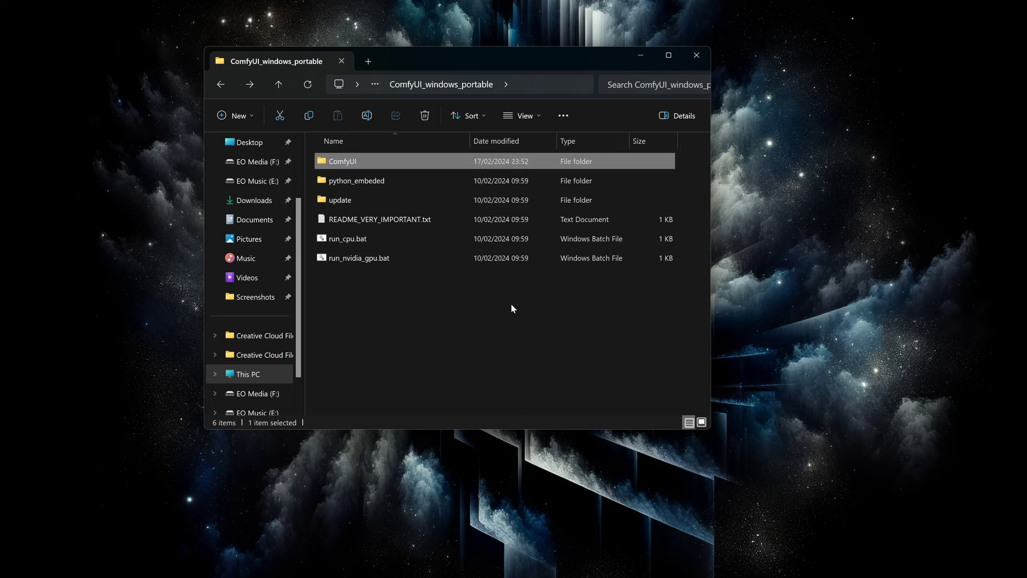
double_click(396, 163)
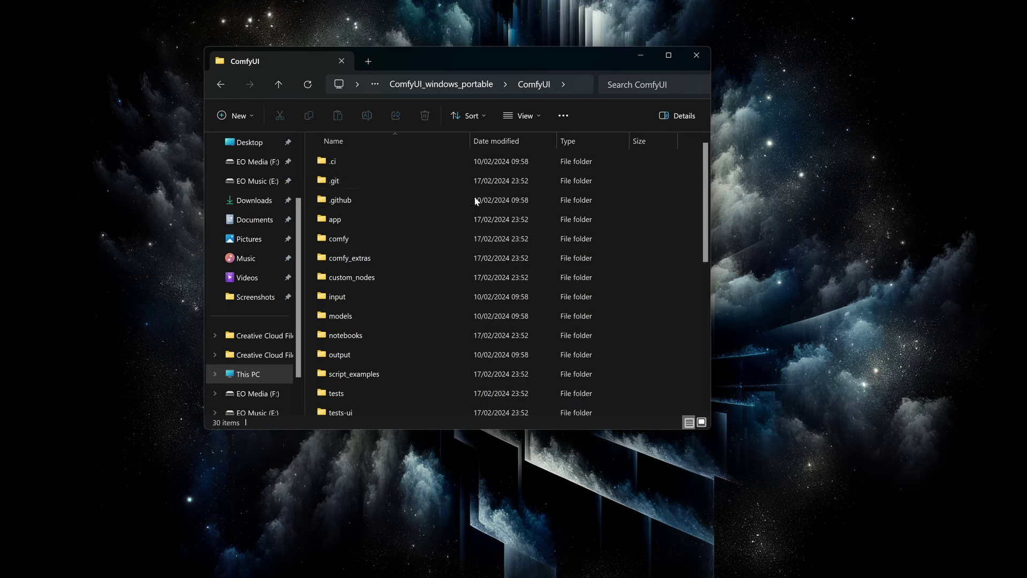
scroll(464, 249, down, 4)
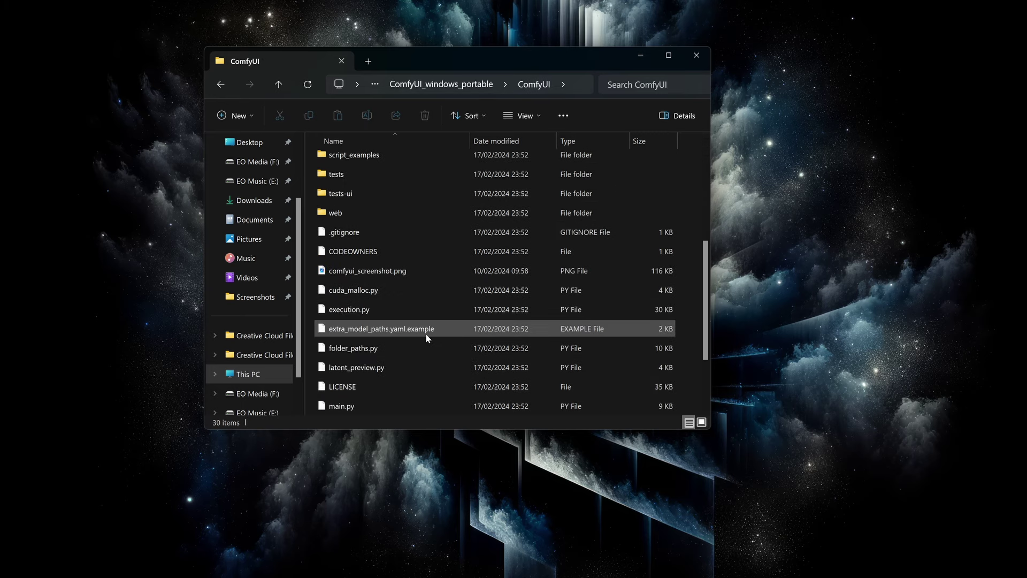
click(409, 331)
right_click(409, 333)
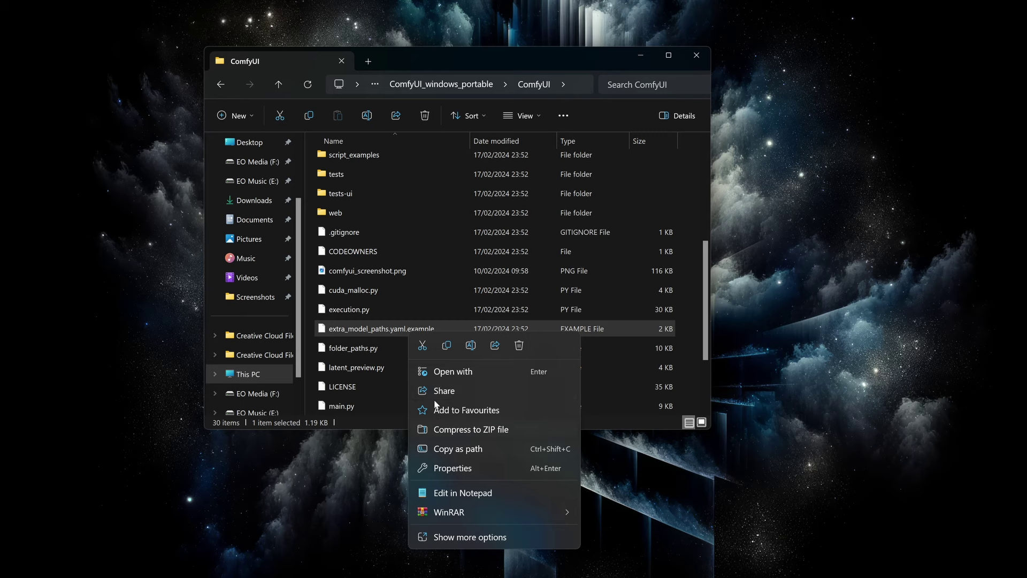
key(F2)
key(End)
key(shift+Left)
key(shift+Left)
key(shift+Left)
key(shift+Left)
key(shift+Left)
key(shift+Left)
key(shift+Left)
key(shift+Left)
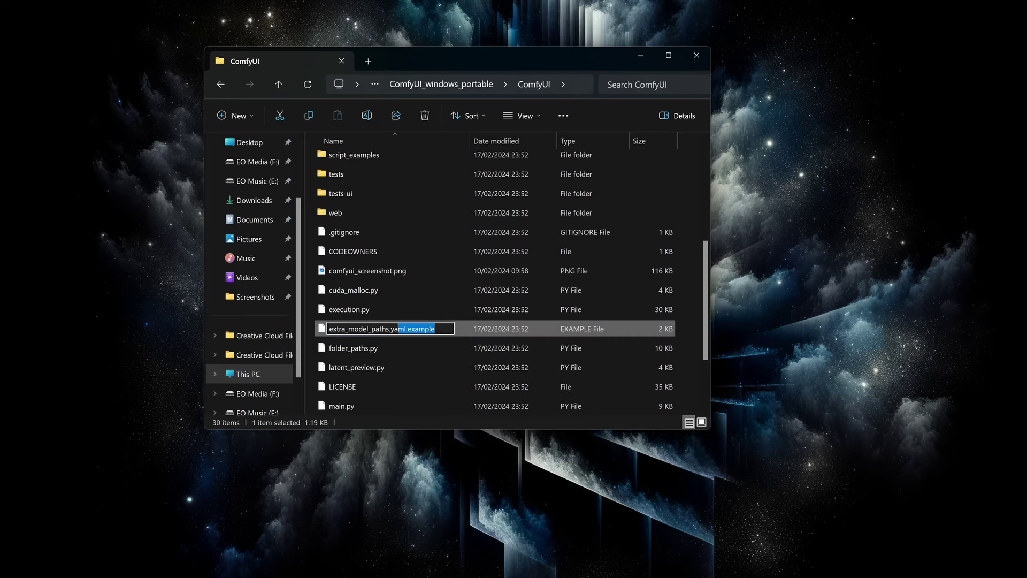
key(BackSpace)
key(Return)
Open extra_model_paths.yaml in Notepad, choosing that app for this one time only
right_click(432, 333)
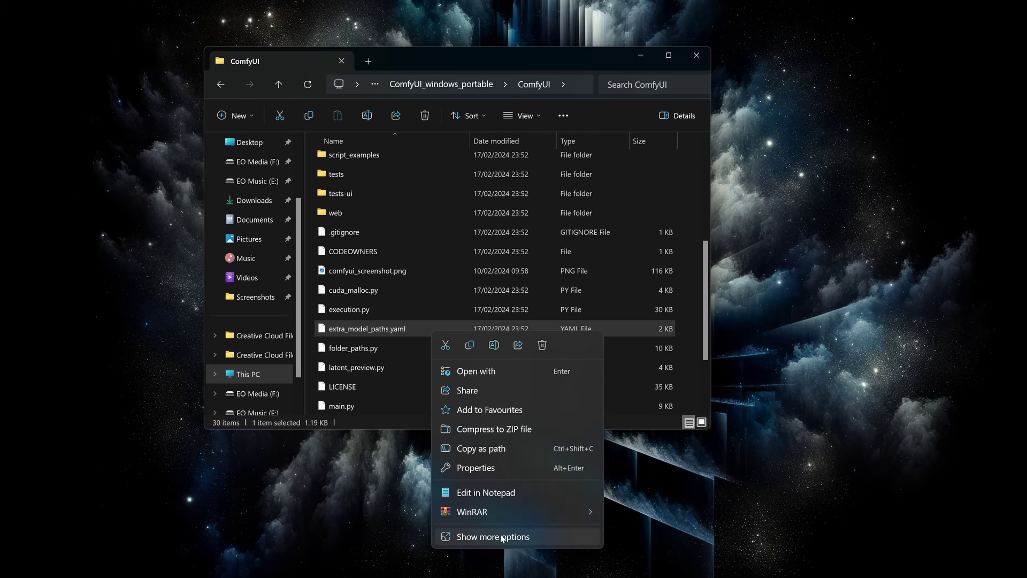
click(505, 526)
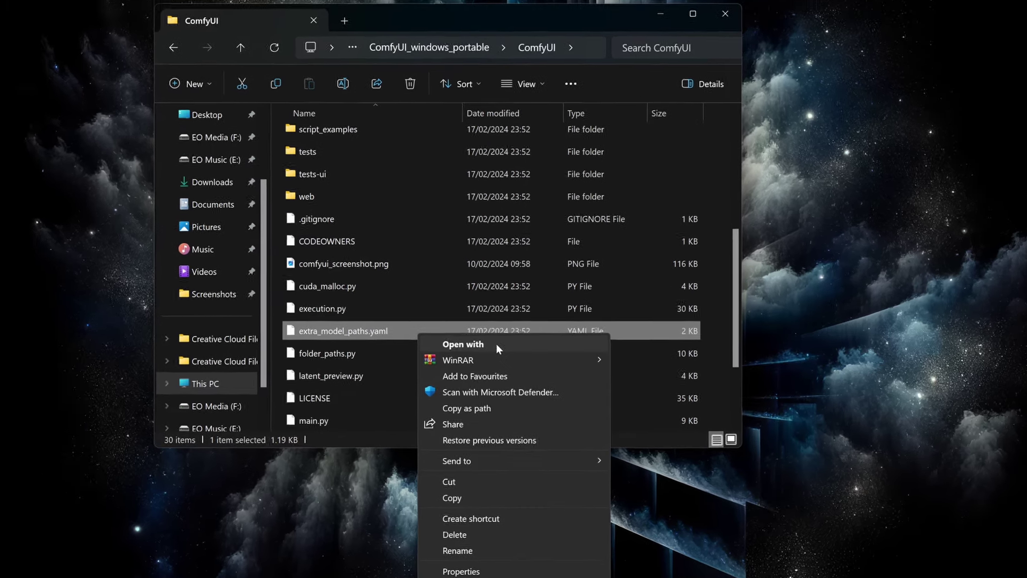
click(494, 342)
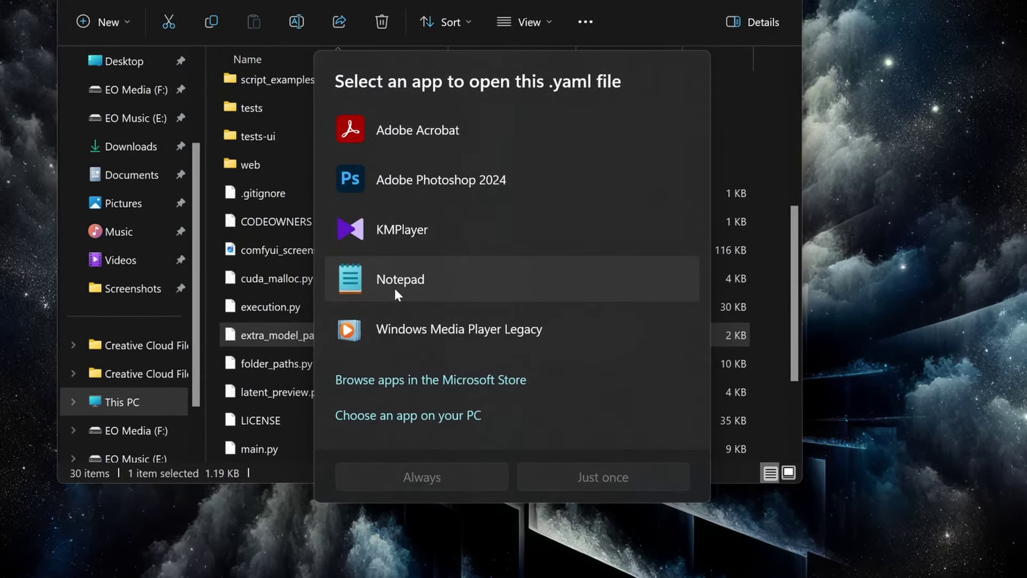
click(428, 280)
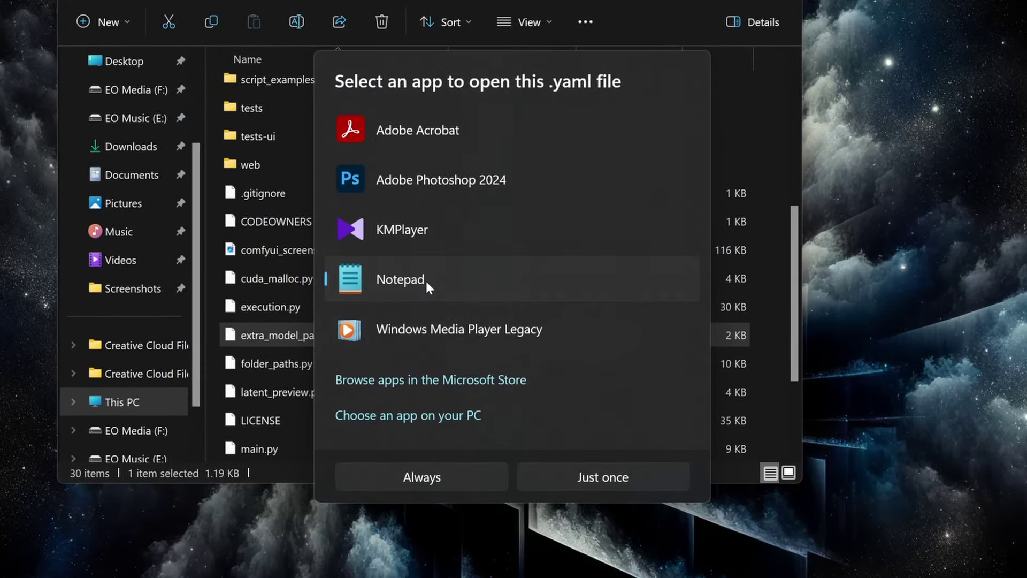
click(536, 478)
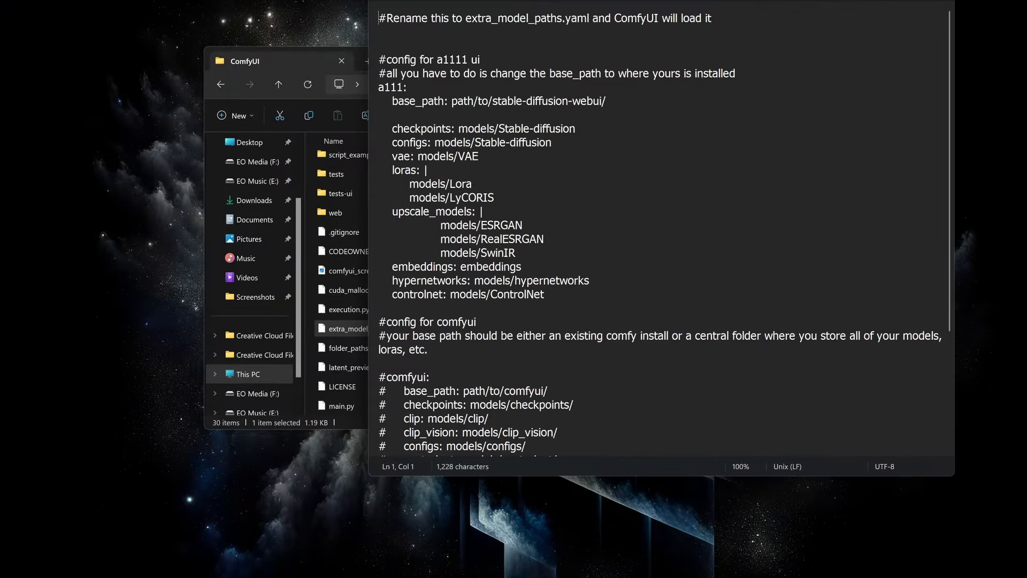
Examine the base_path entry and its placeholder path in the a111 section of the file
drag(392, 101, 447, 103)
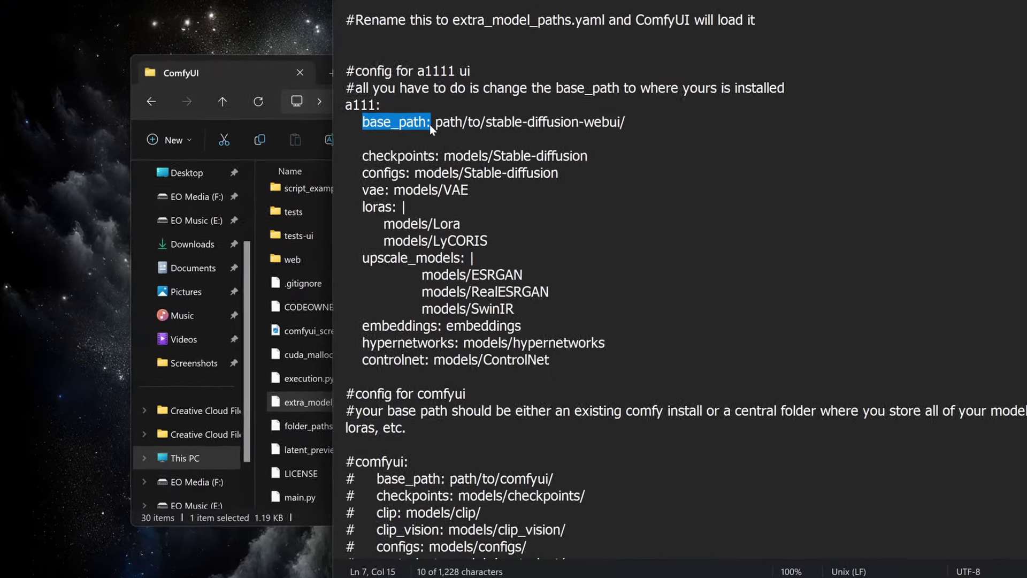
drag(609, 122, 418, 142)
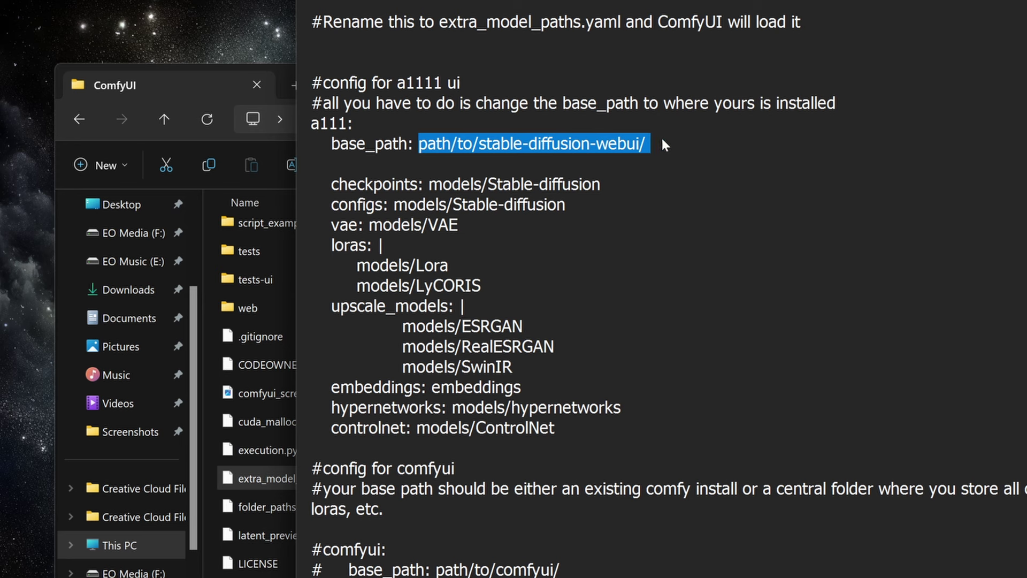
key(Right)
text('@)
key(BackSpace)
key(BackSpace)
text(')
key(BackSpace)
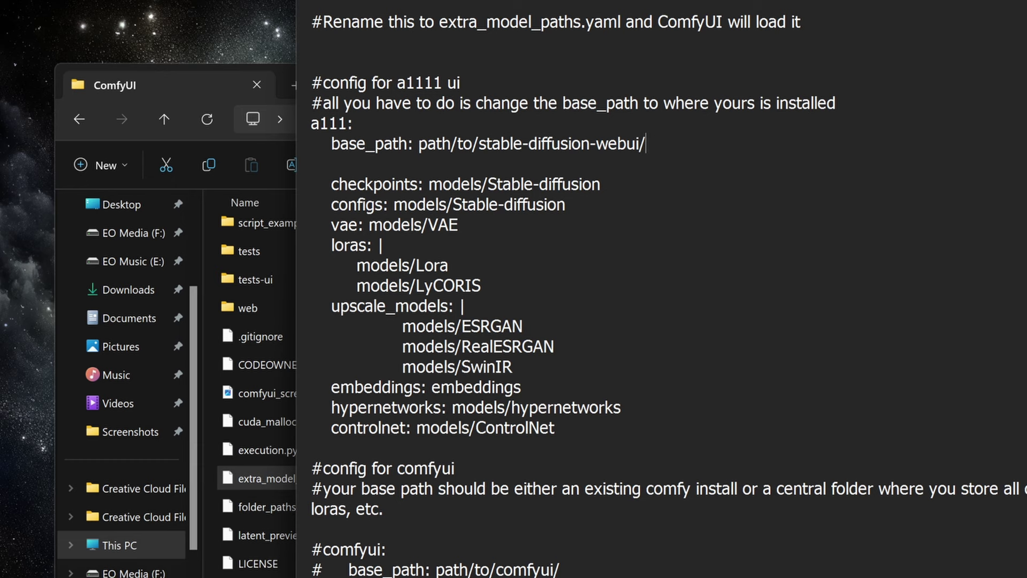
key(Down)
key(Down)
key(Down)
key(Down)
key(Down)
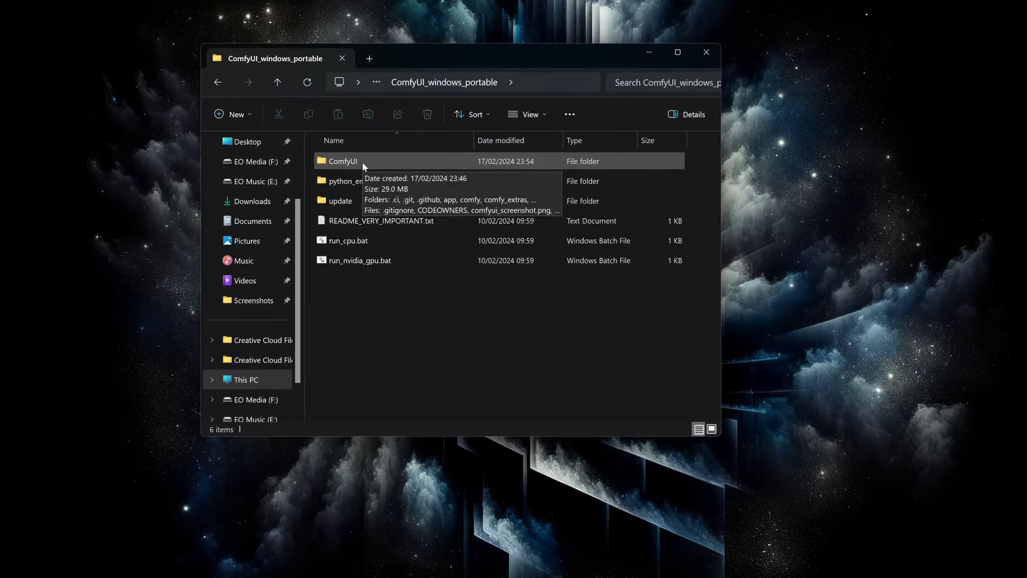
Open the checkpoints folder within the models folder of the ComfyUI directory
double_click(363, 162)
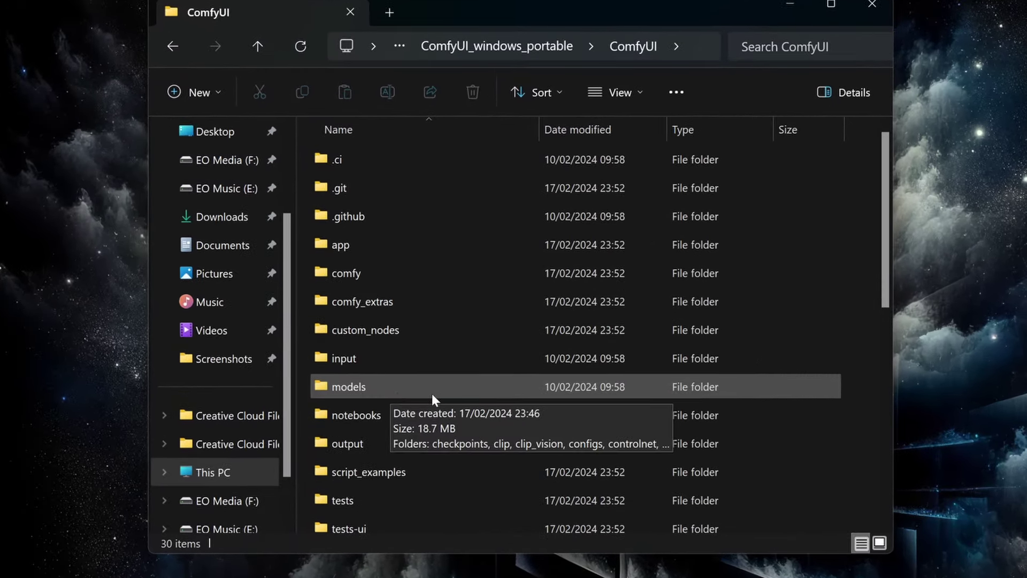
double_click(435, 389)
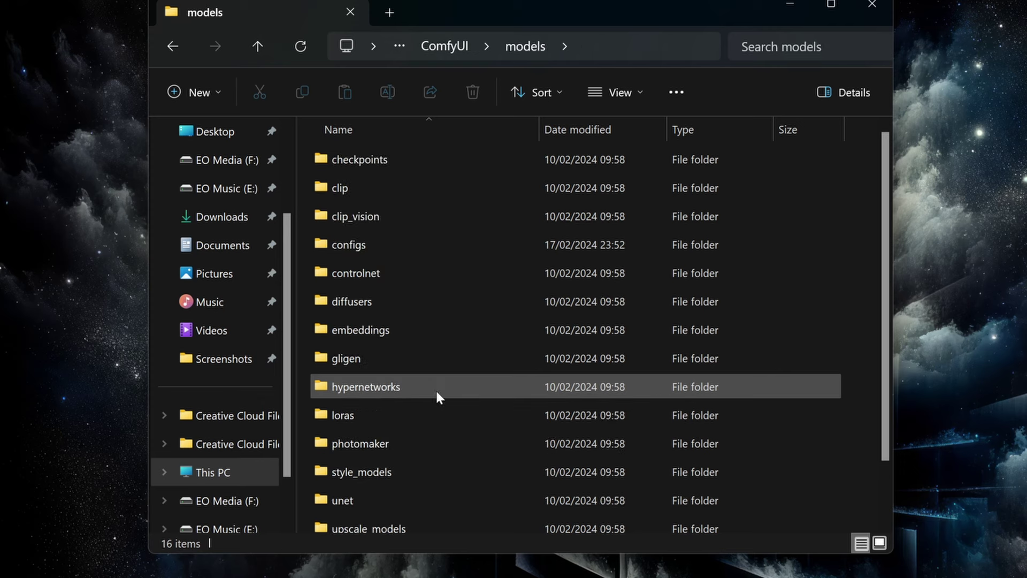
double_click(403, 165)
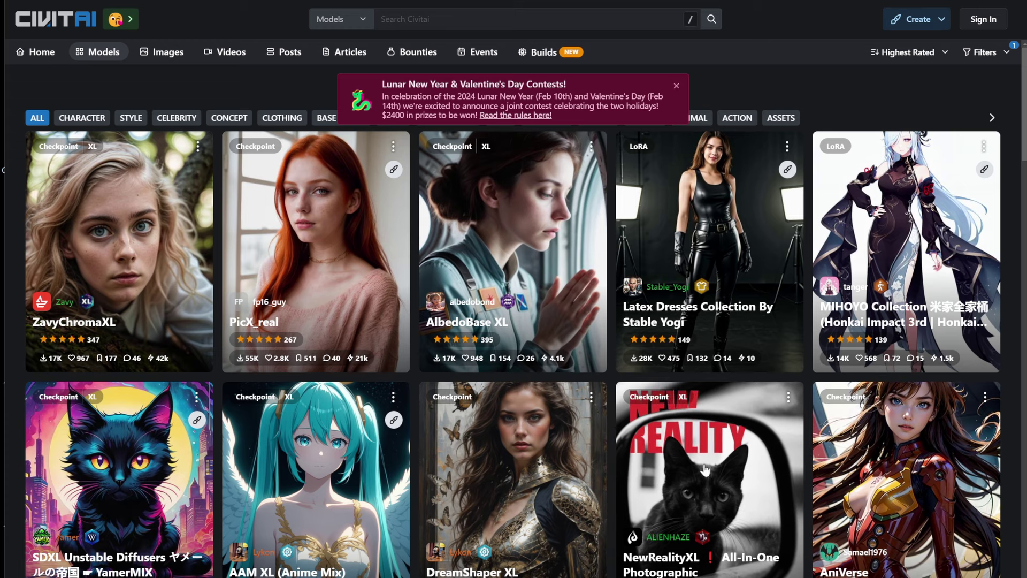
Download the DreamShaper XL v2 Turbo DPMpp SDE checkpoint from Civitai into ComfyUI's models/checkpoints folder, keeping the proposed file name
click(541, 470)
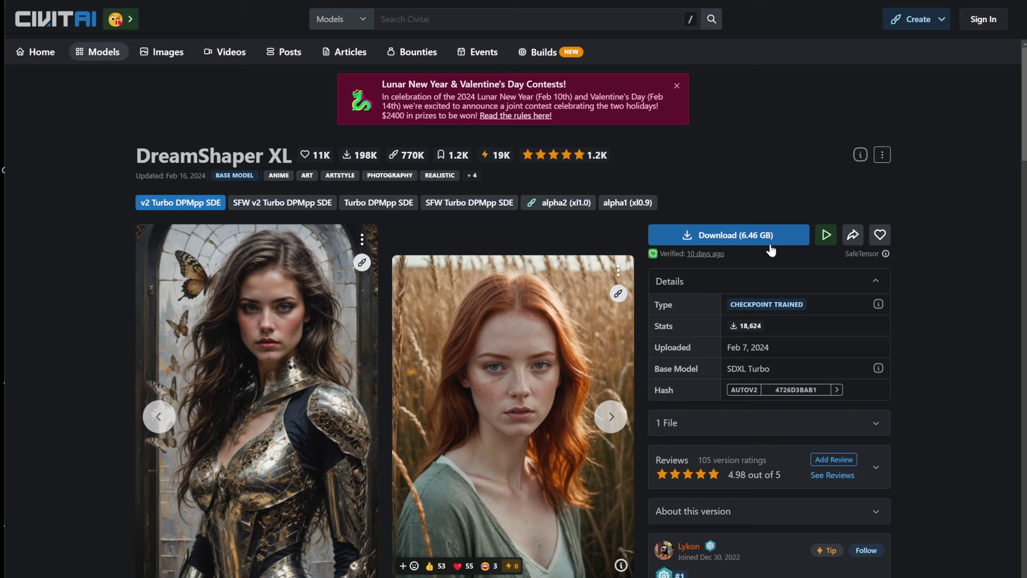
click(770, 243)
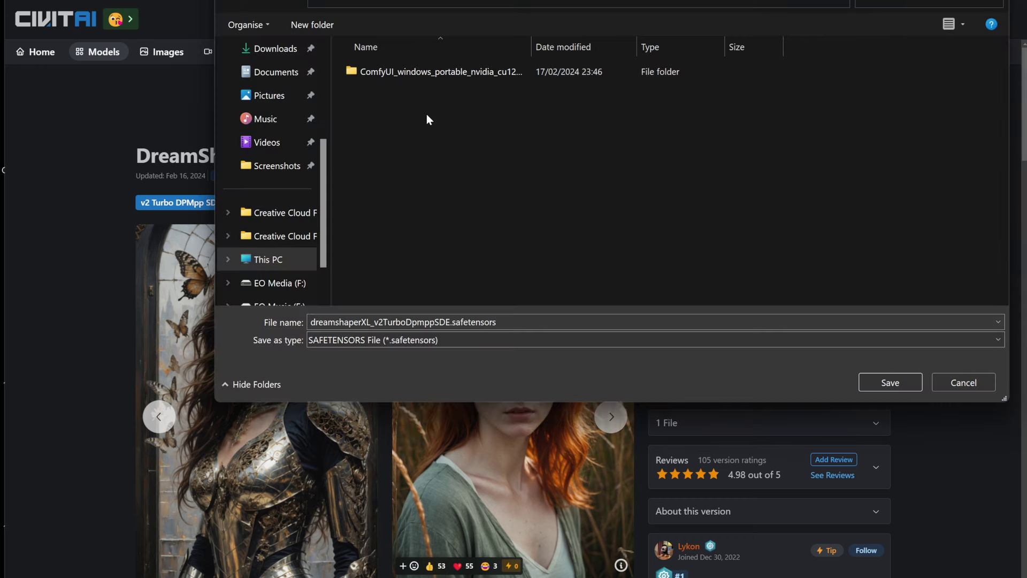
double_click(451, 79)
click(433, 79)
double_click(433, 79)
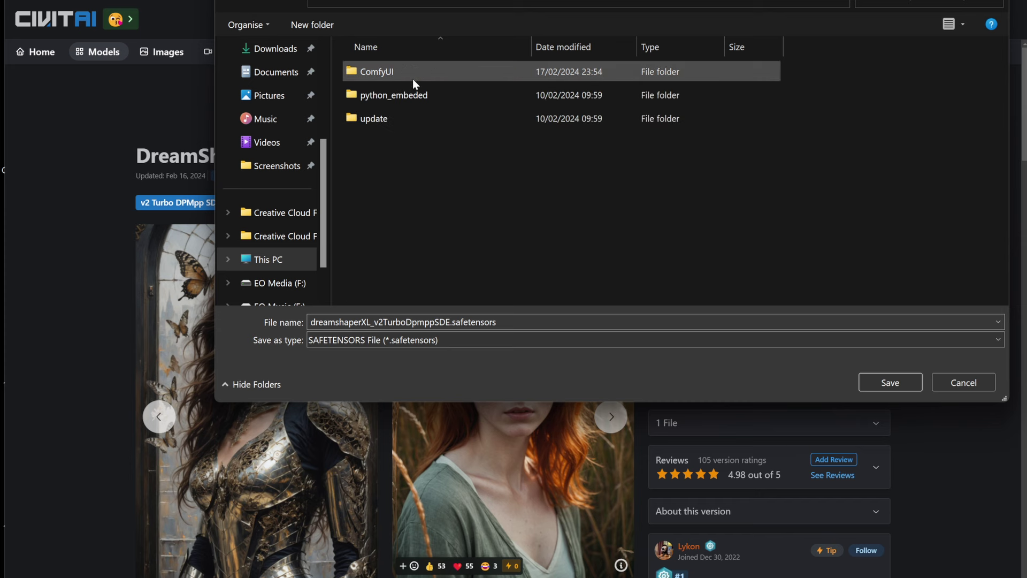
double_click(413, 79)
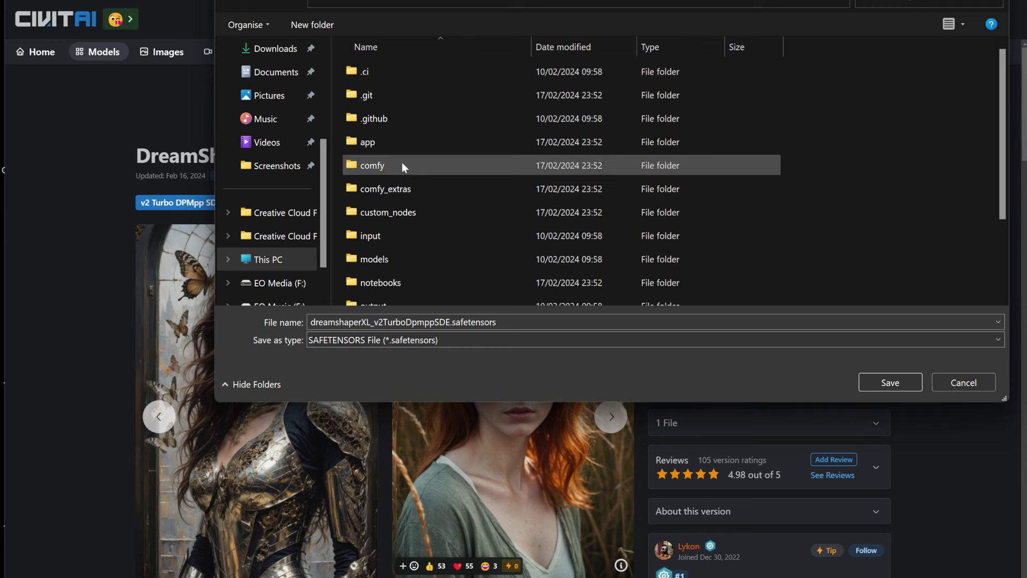
double_click(400, 258)
double_click(403, 76)
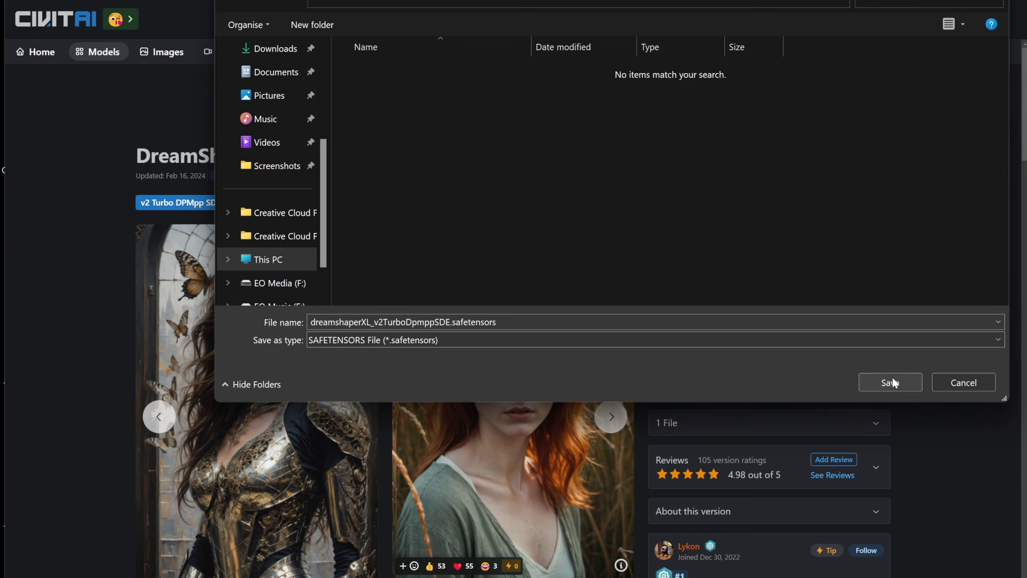
click(892, 378)
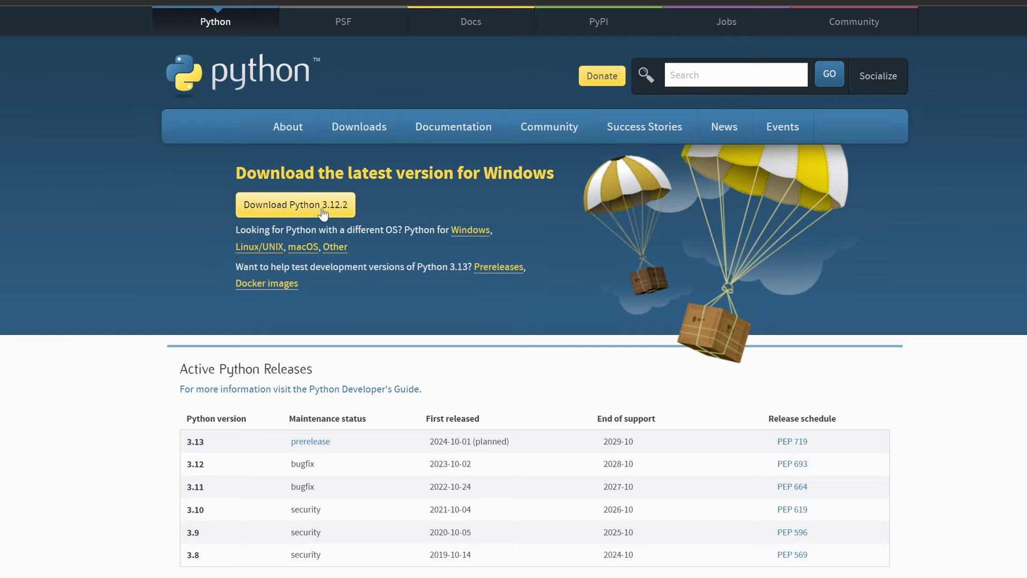
Download Python 3.12.2 for Windows from the Python website
click(305, 215)
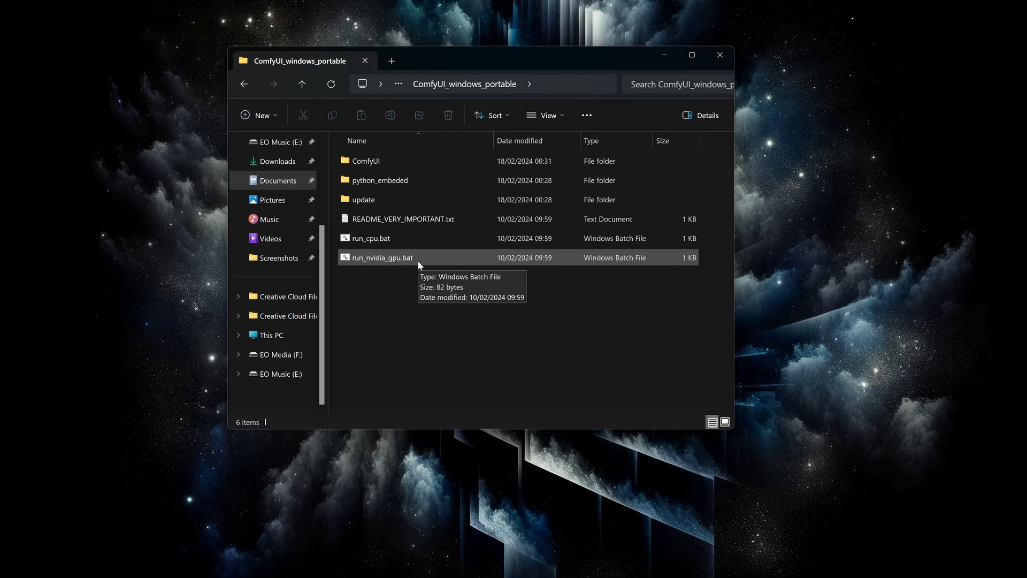
Launch ComfyUI by running run_nvidia_gpu.bat from the ComfyUI_windows_portable folder
double_click(418, 259)
drag(412, 42, 551, 52)
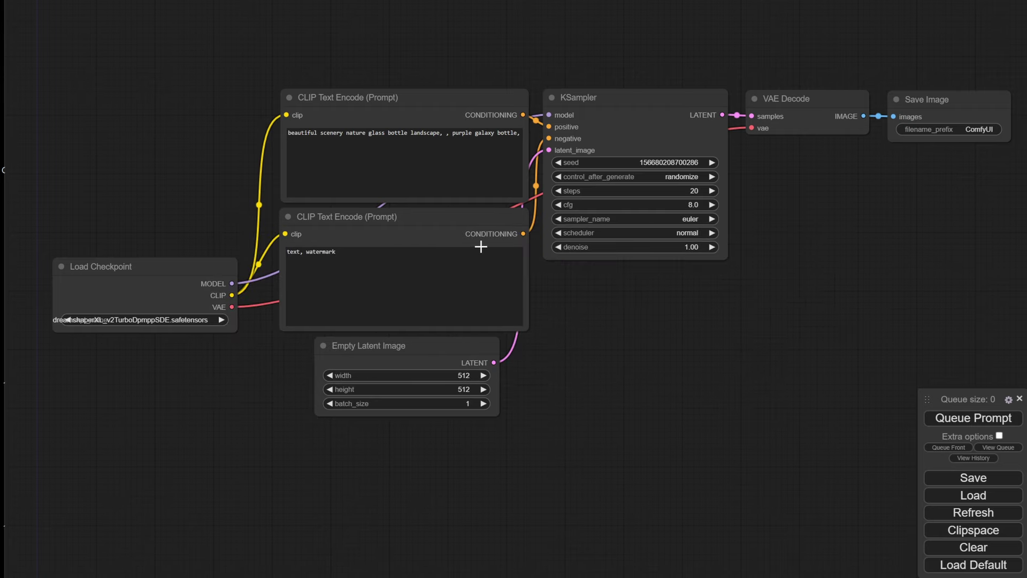
scroll(551, 298, up, 1)
drag(550, 298, 679, 349)
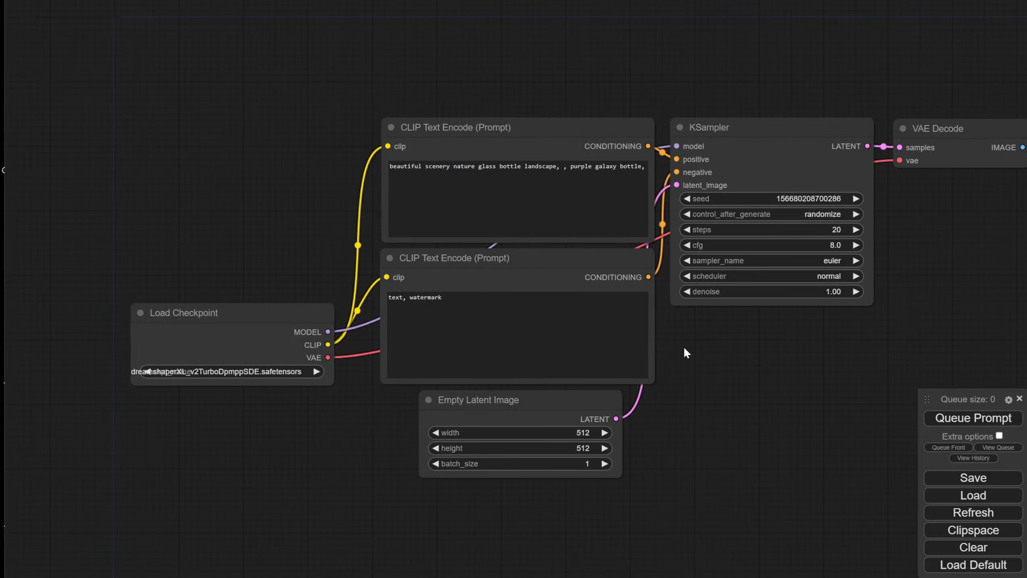
scroll(684, 351, up, 1)
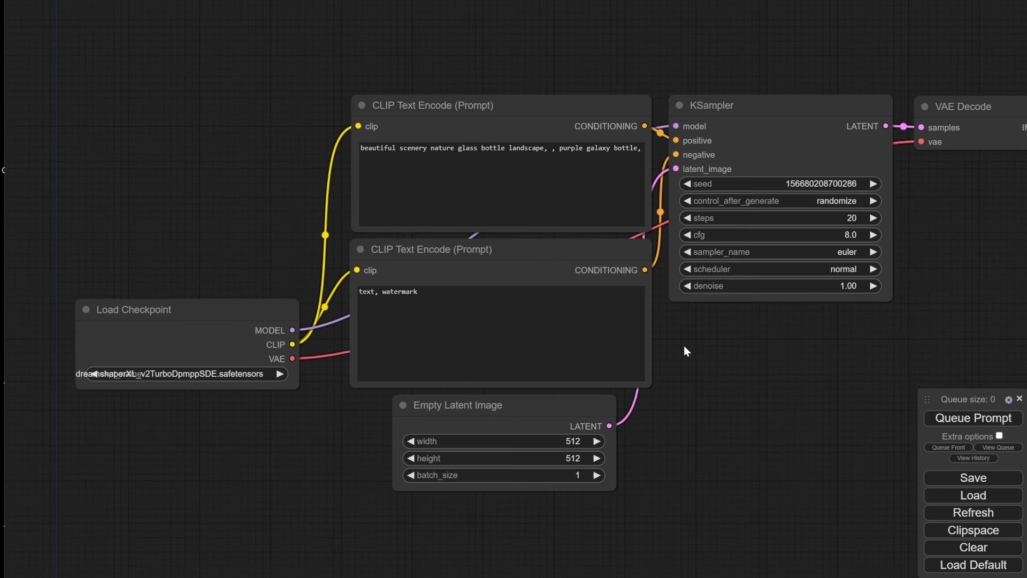
Try another checkpoint in the Load Checkpoint node, finishing with dreamshaperXL_v2TurboDpmppSDE.safetensors selected
drag(328, 449, 400, 439)
click(266, 333)
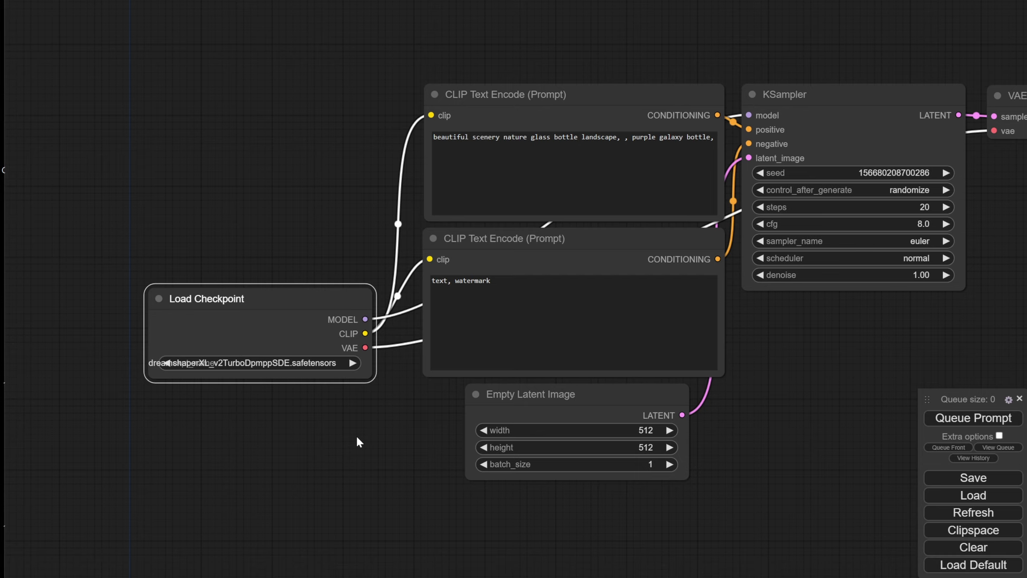
click(288, 364)
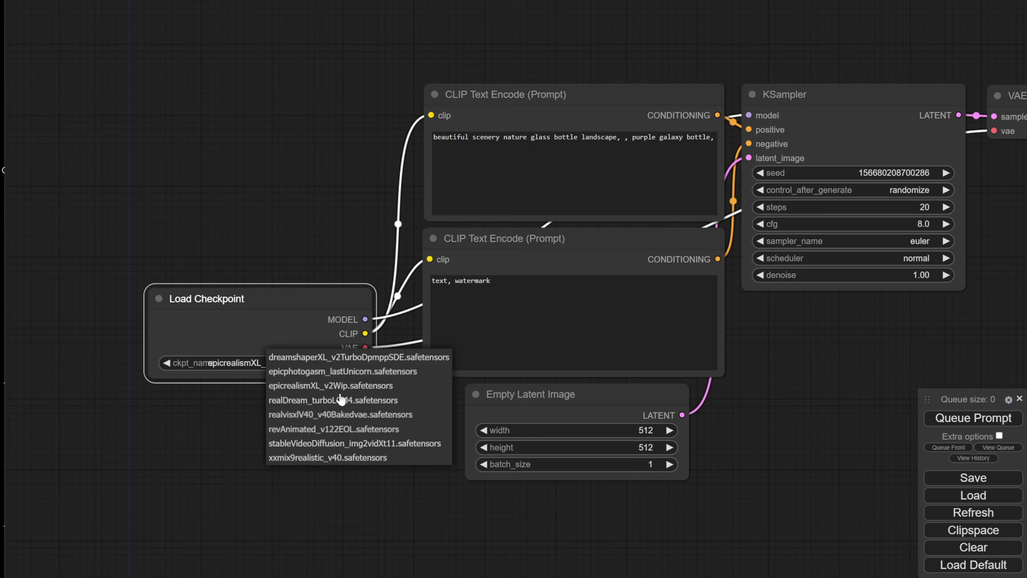
click(267, 363)
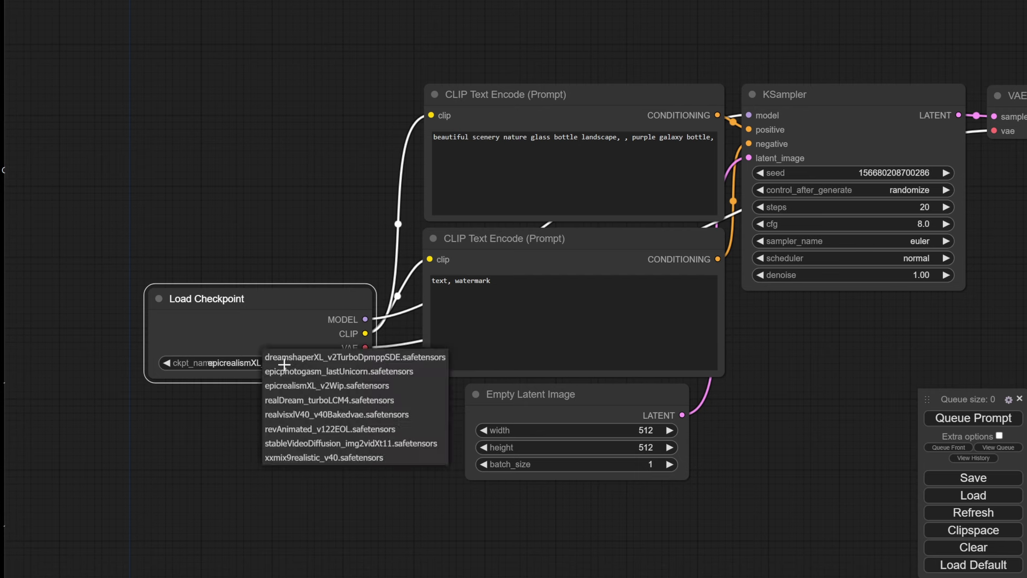
click(314, 363)
drag(360, 223, 278, 251)
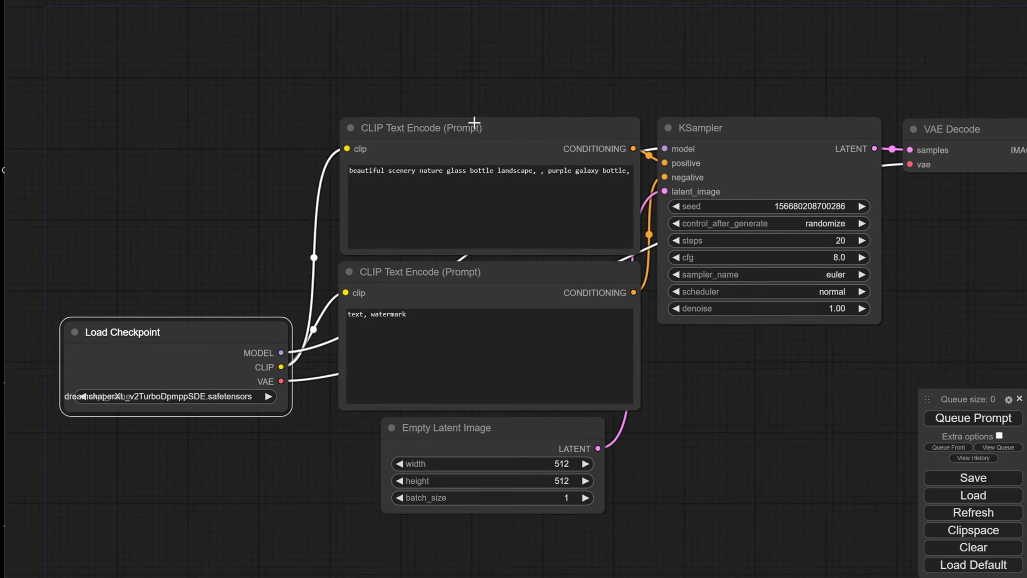
Examine the two CLIP Text Encode (Prompt) nodes and their connections by highlighting each in turn
click(504, 130)
click(459, 272)
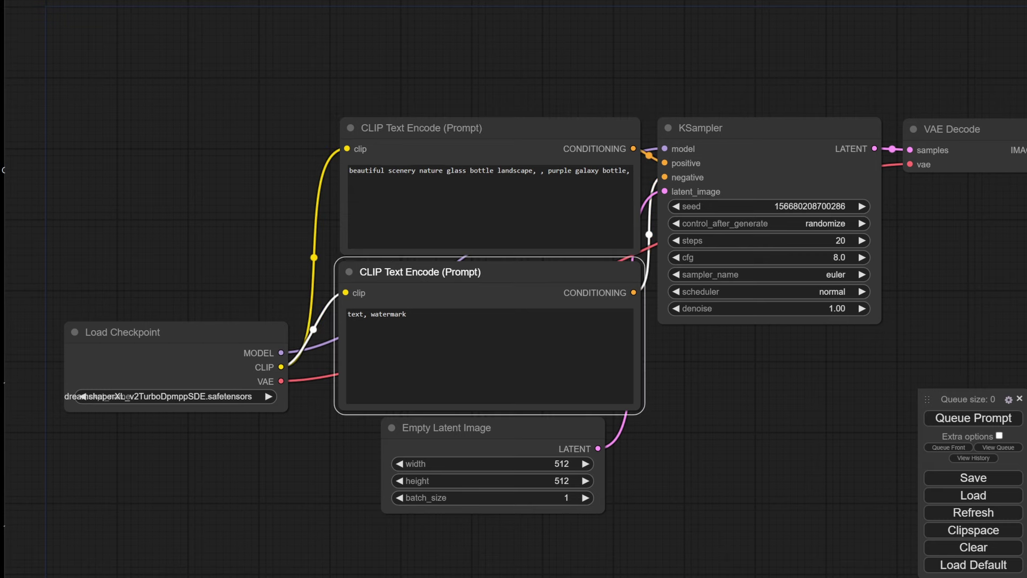
click(487, 133)
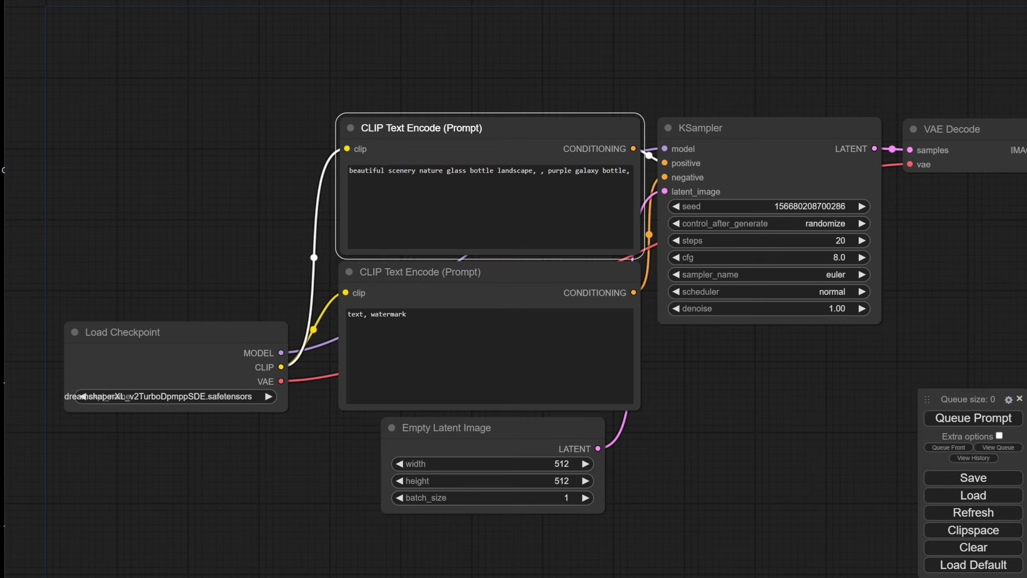
click(481, 271)
scroll(452, 298, up, 1)
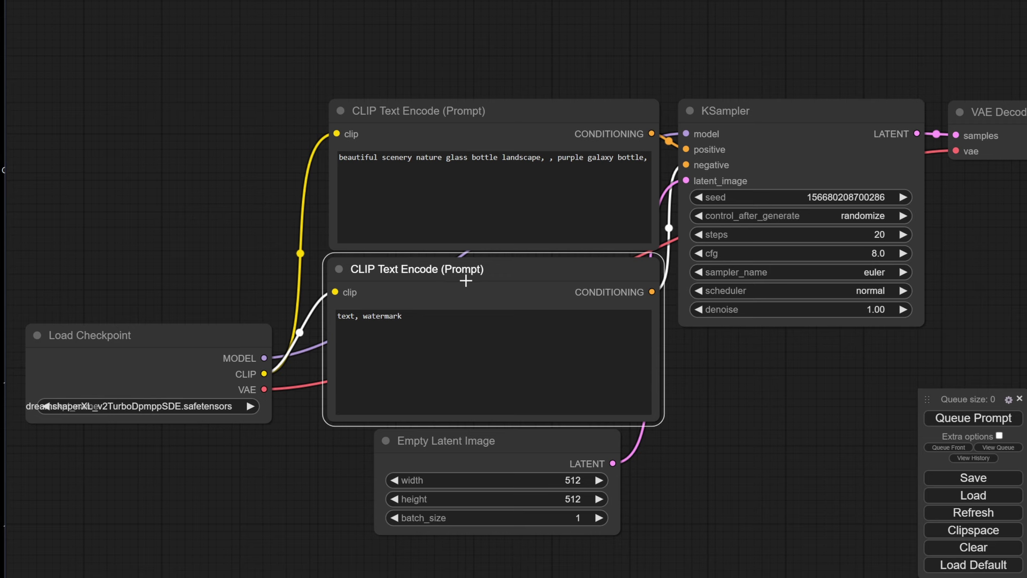
click(533, 121)
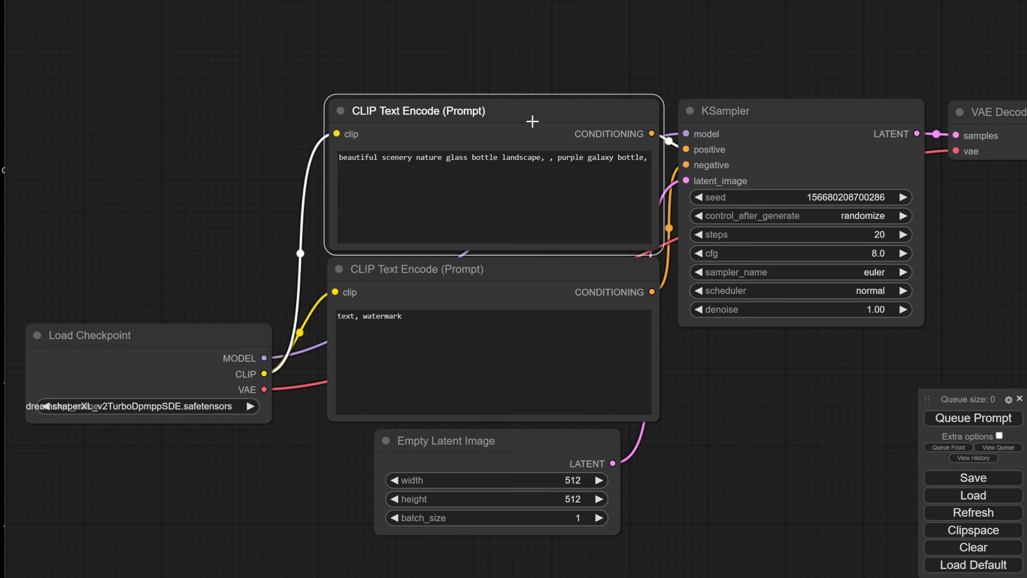
click(515, 263)
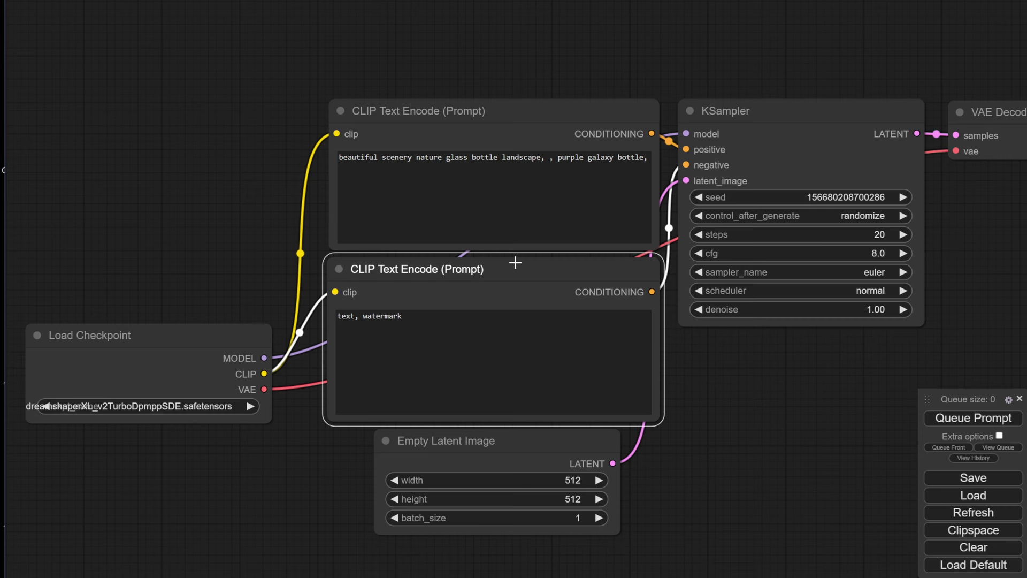
Move both CLIP Text Encode (Prompt) nodes slightly up and away from the KSampler node, then check their positive and negative connections
click(575, 123)
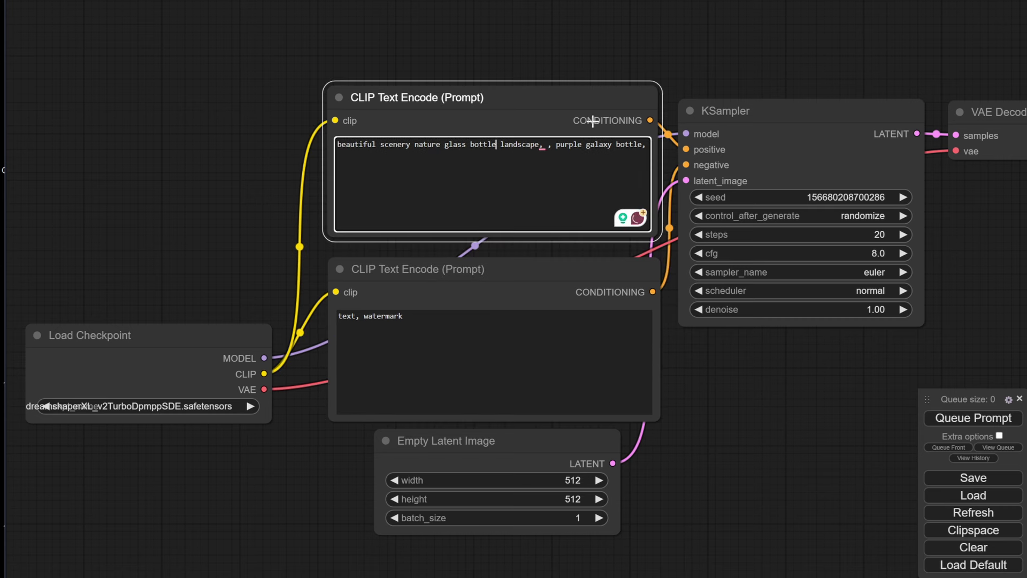
drag(588, 121, 554, 89)
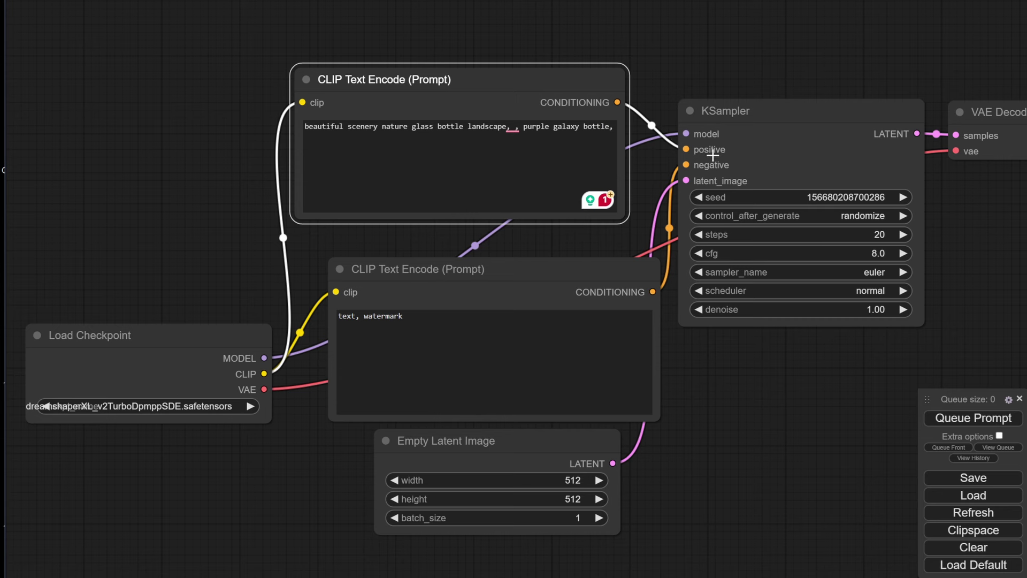
drag(539, 272, 614, 225)
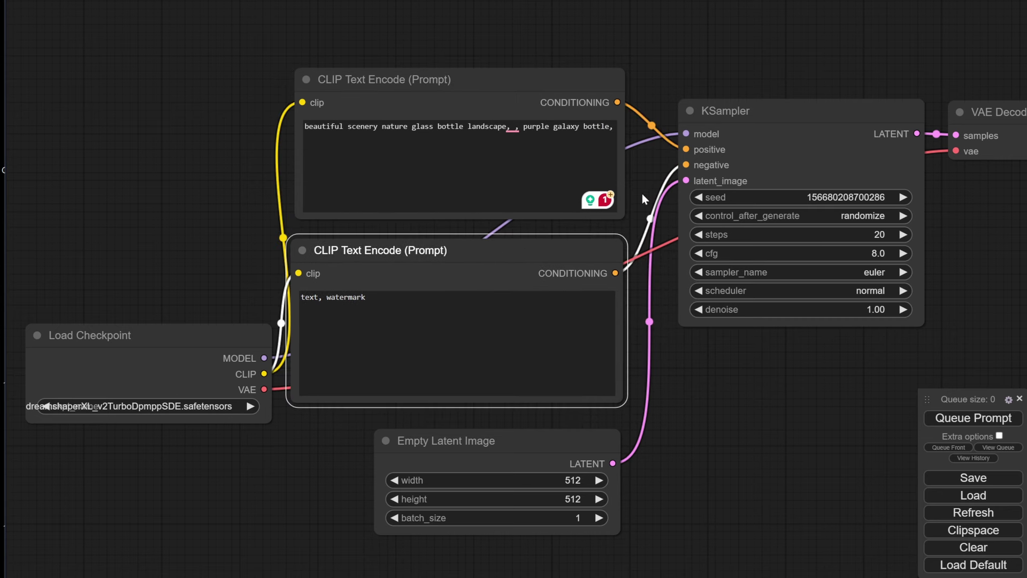
click(785, 134)
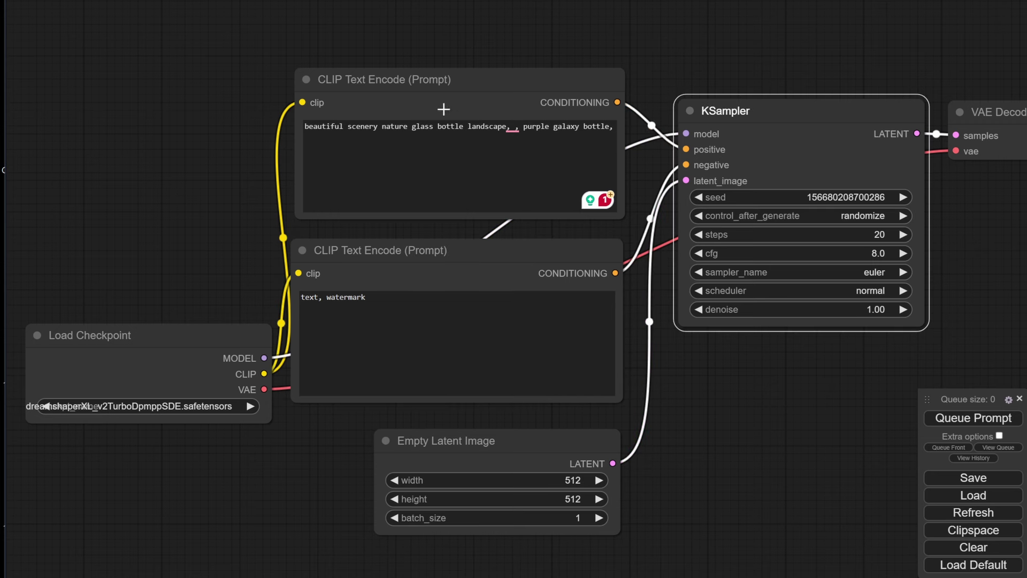
click(427, 257)
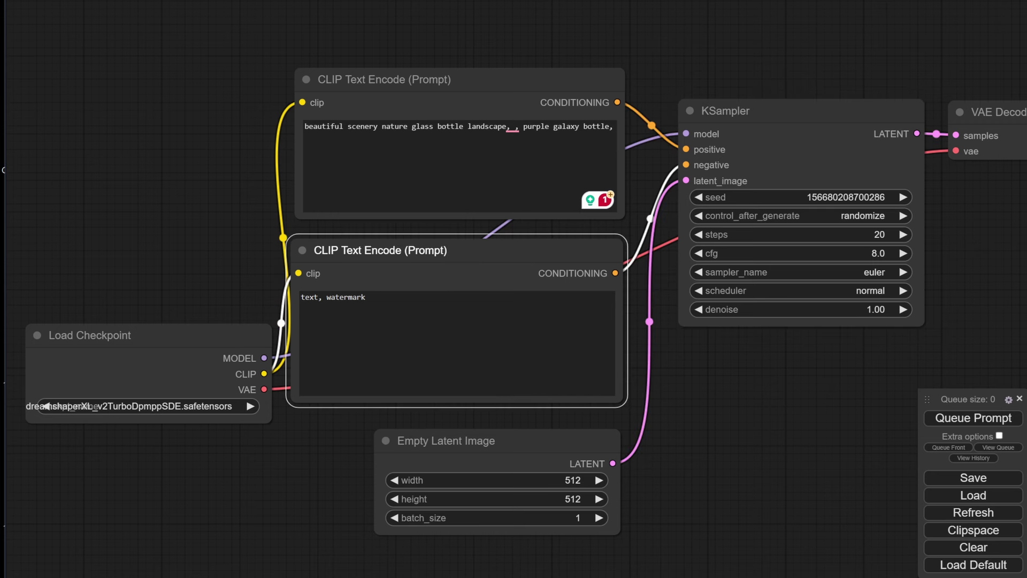
Retitle the upper CLIP Text Encode node, connected to KSampler's positive input, as "Positive"
right_click(443, 83)
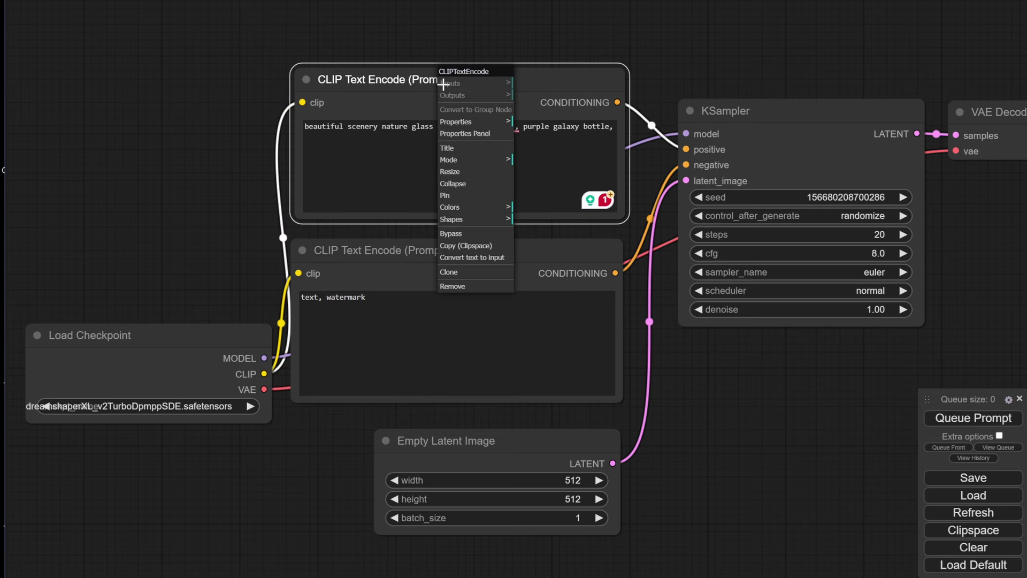
click(467, 151)
drag(619, 144, 504, 143)
text(P)
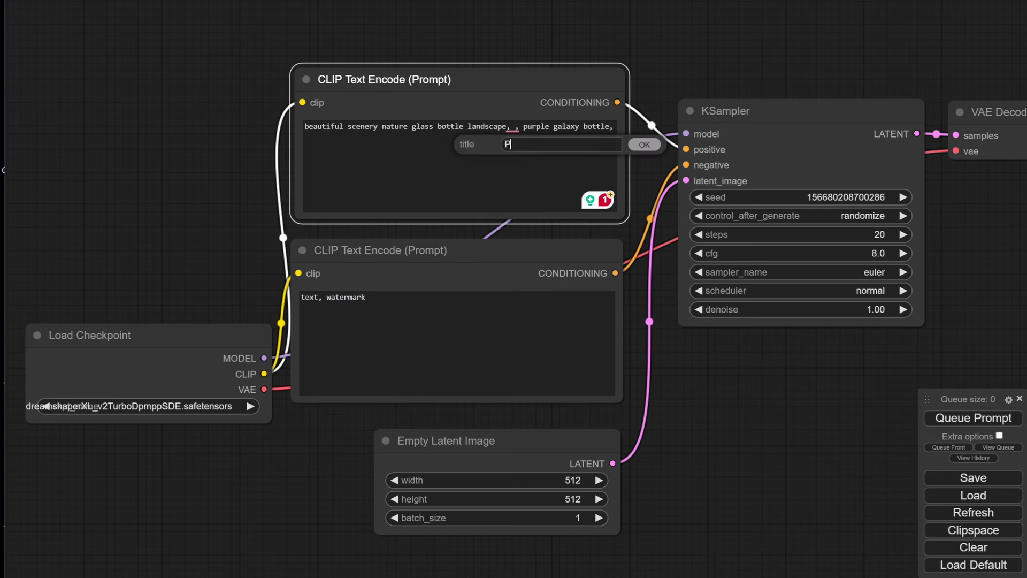
text(ositive)
key(Return)
Retitle the lower CLIP Text Encode node, connected to KSampler's negative input, as "Negative"
right_click(462, 250)
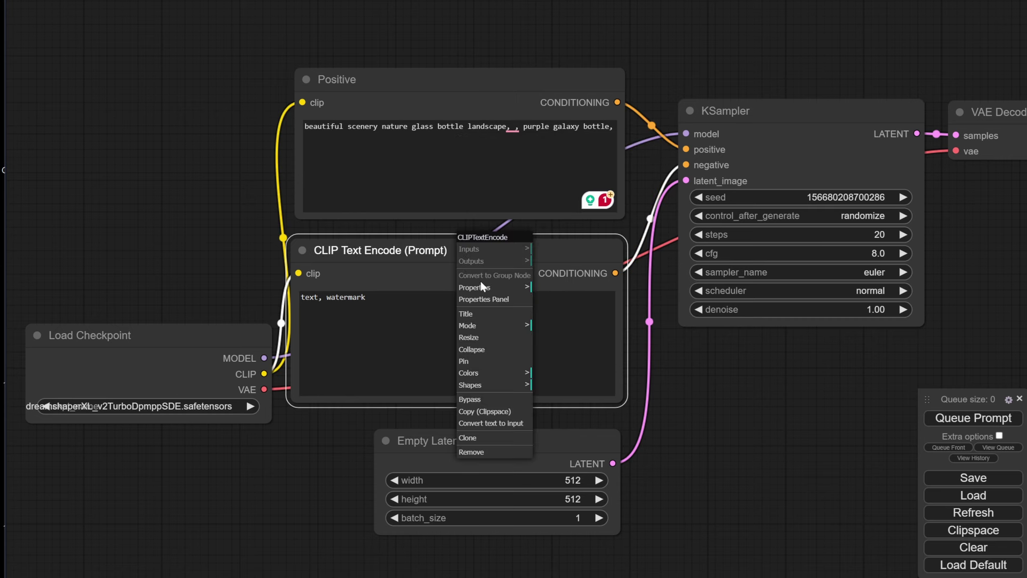
click(505, 321)
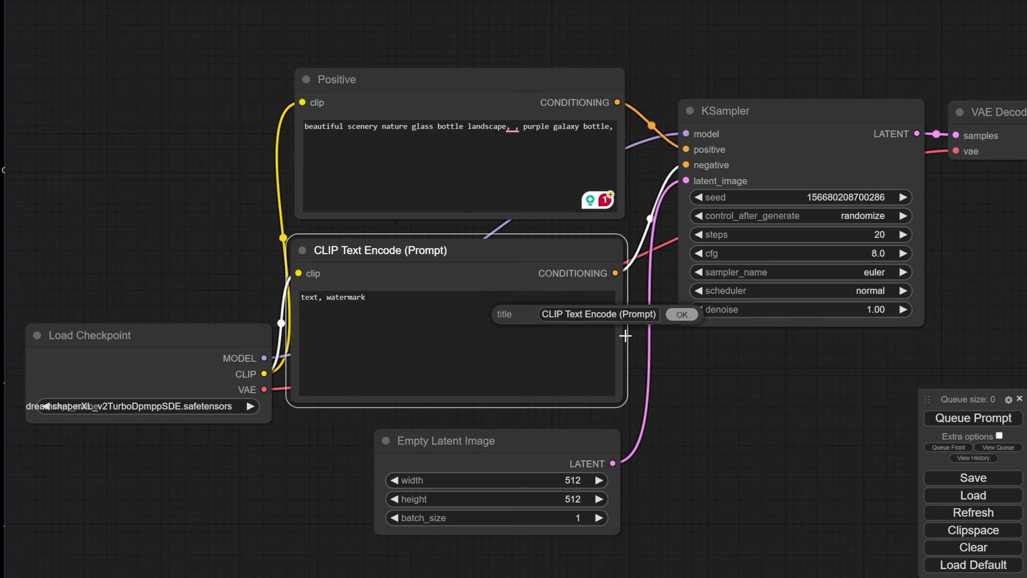
text(Negative)
key(Return)
Review the KSampler node's seed, steps, cfg, sampler_name, scheduler and denoise settings, leaving their values as they are
drag(637, 182, 533, 220)
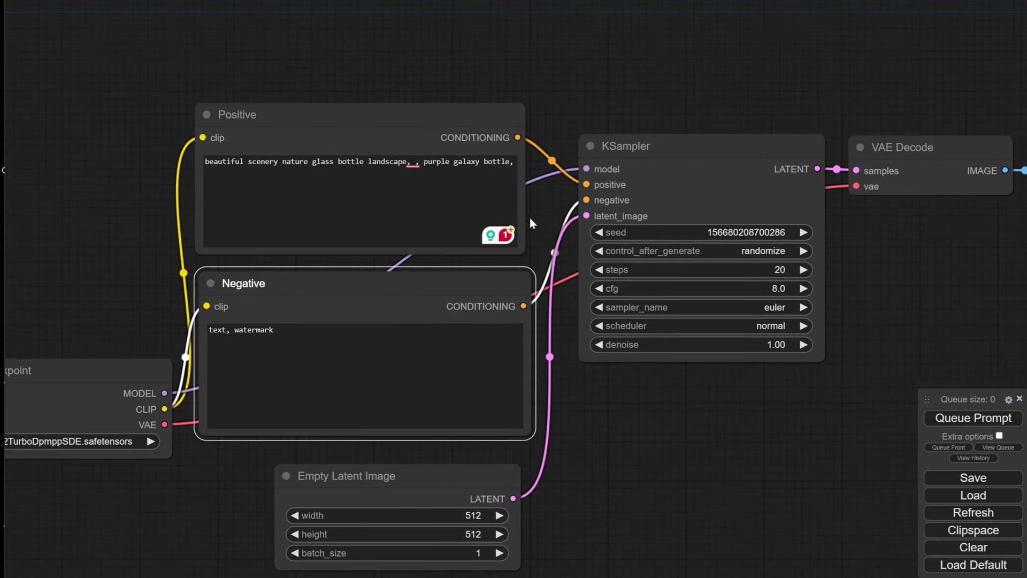
drag(690, 144, 668, 144)
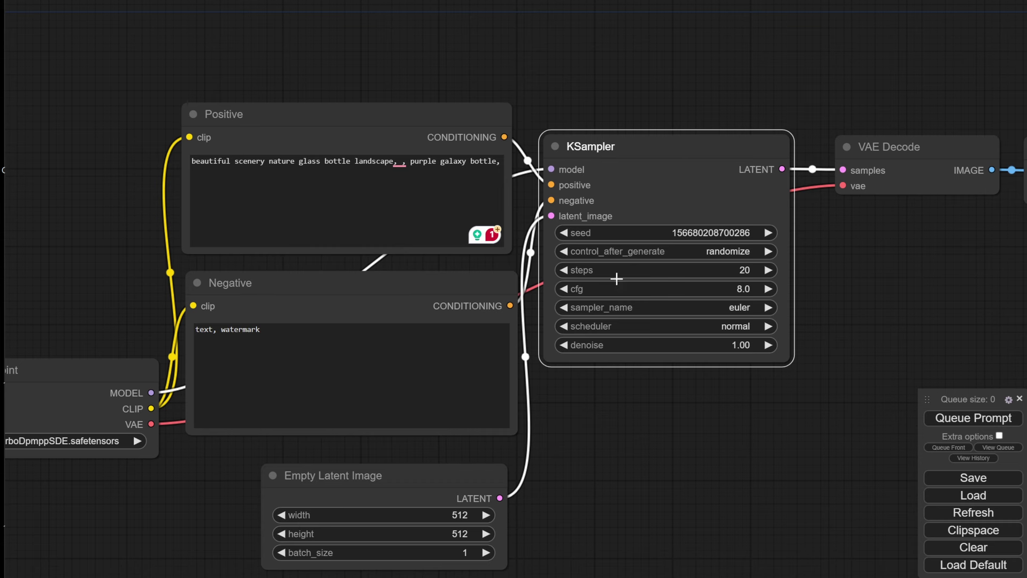
click(622, 235)
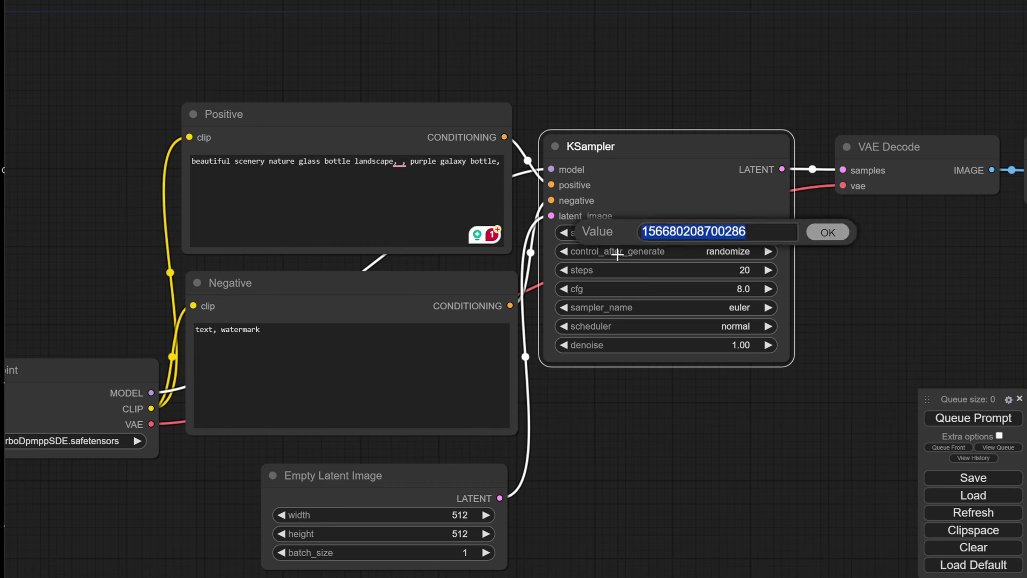
click(614, 270)
click(612, 289)
click(612, 307)
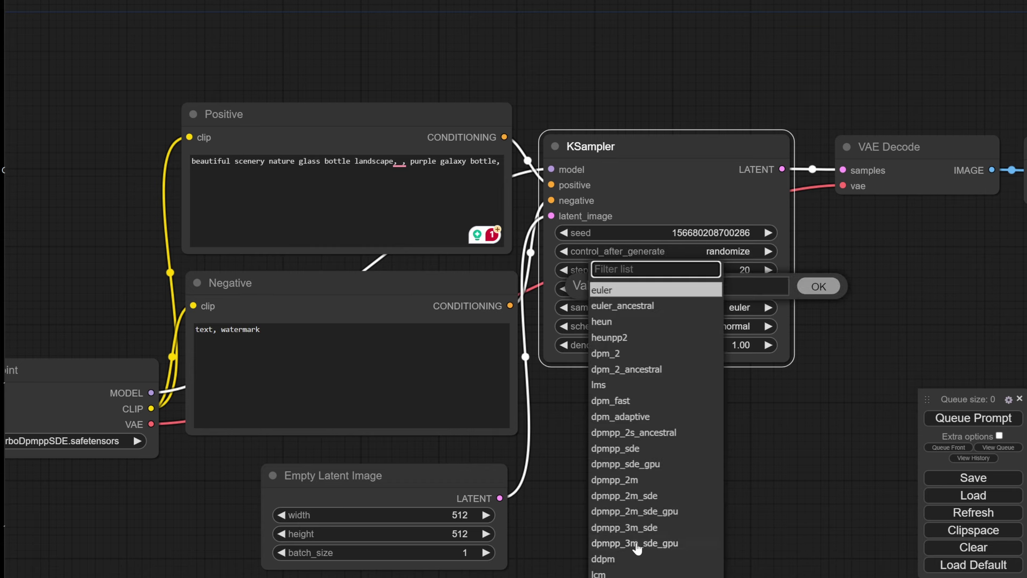
click(563, 314)
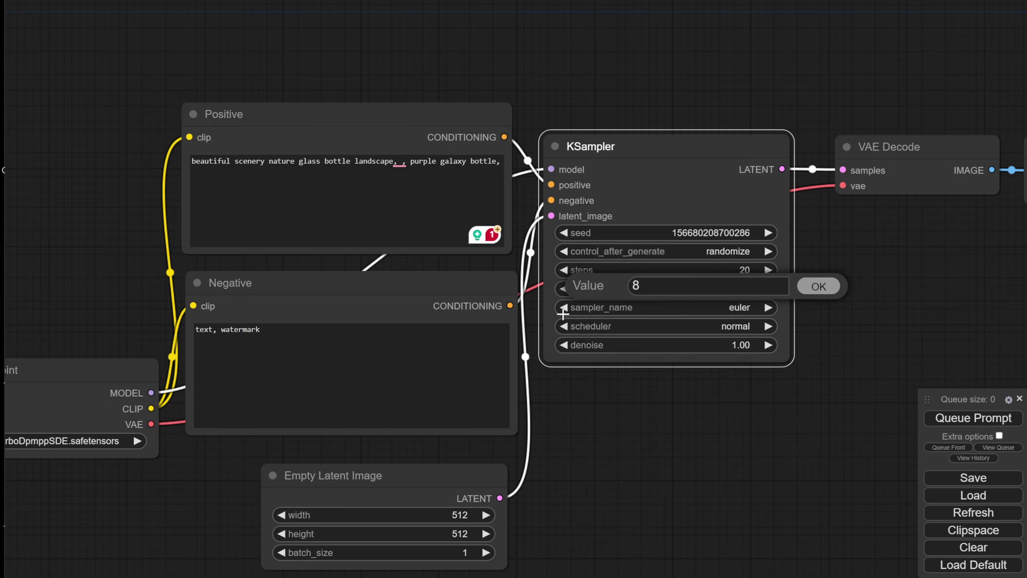
click(639, 326)
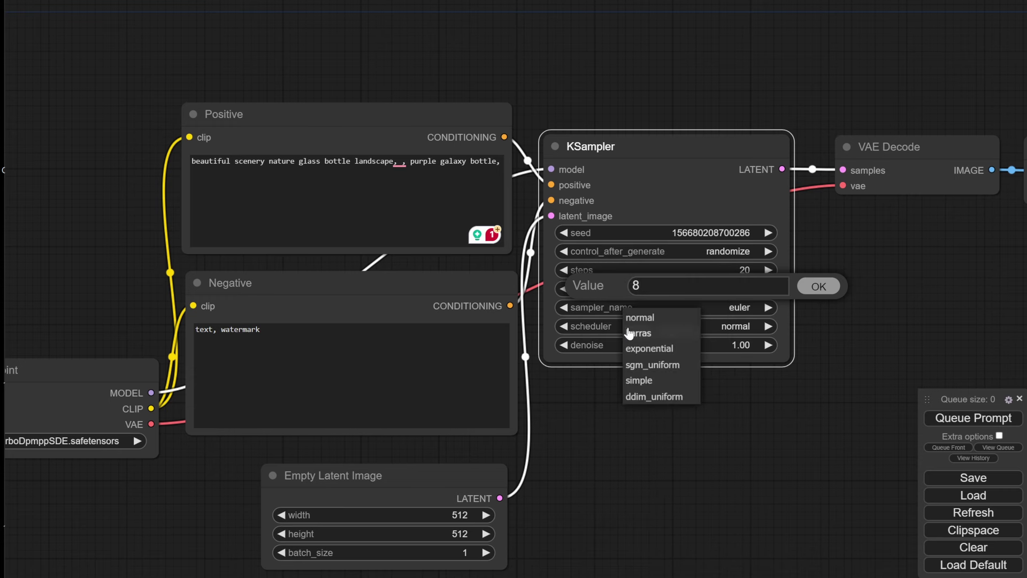
click(593, 346)
click(593, 345)
Move the Empty Latent Image node further below the Negative node and set its batch_size to 1
drag(604, 436, 804, 324)
drag(603, 397, 606, 433)
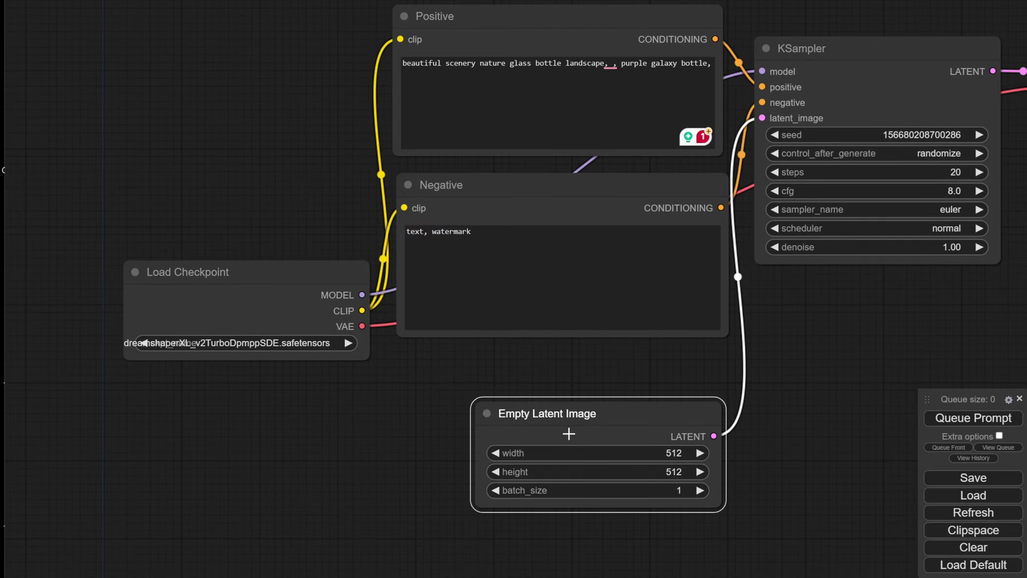
click(566, 495)
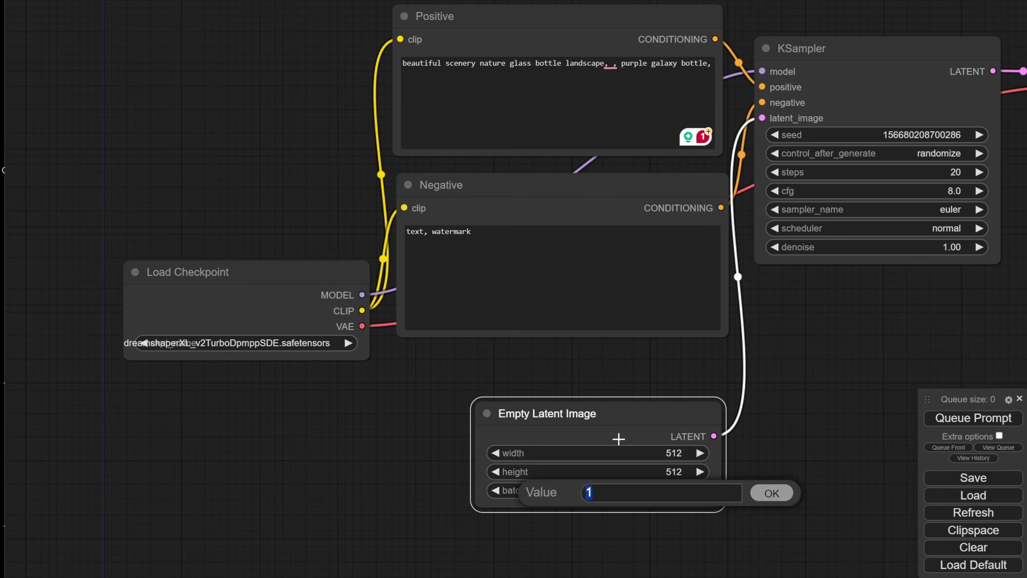
text(1)
click(769, 495)
Move the VAE Decode node closer to KSampler and the Save Image node farther away from VAE Decode
drag(995, 176, 583, 337)
drag(627, 200, 608, 204)
click(814, 220)
scroll(813, 220, up, 1)
scroll(618, 333, down, 2)
drag(606, 333, 634, 319)
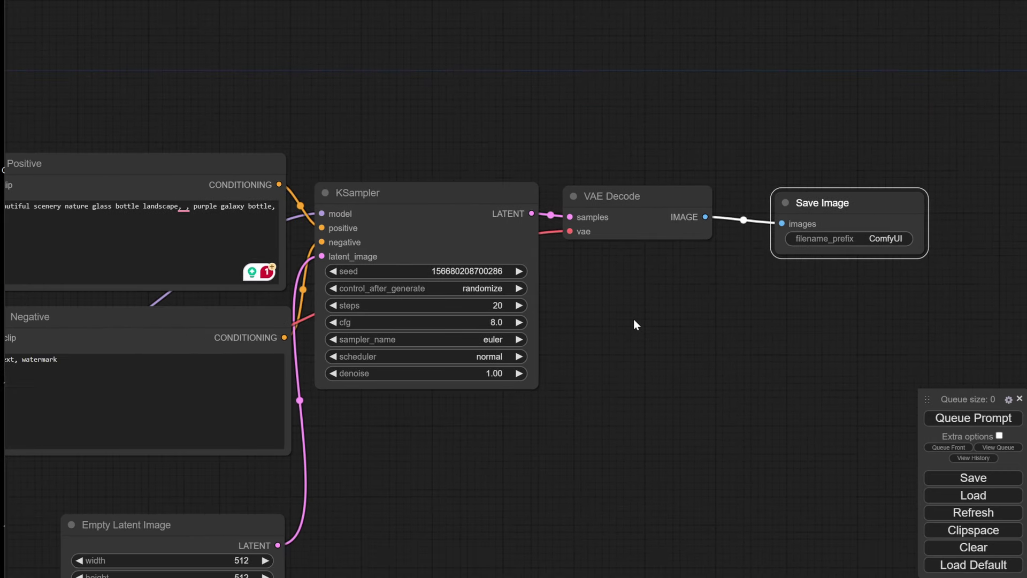
drag(862, 225, 898, 221)
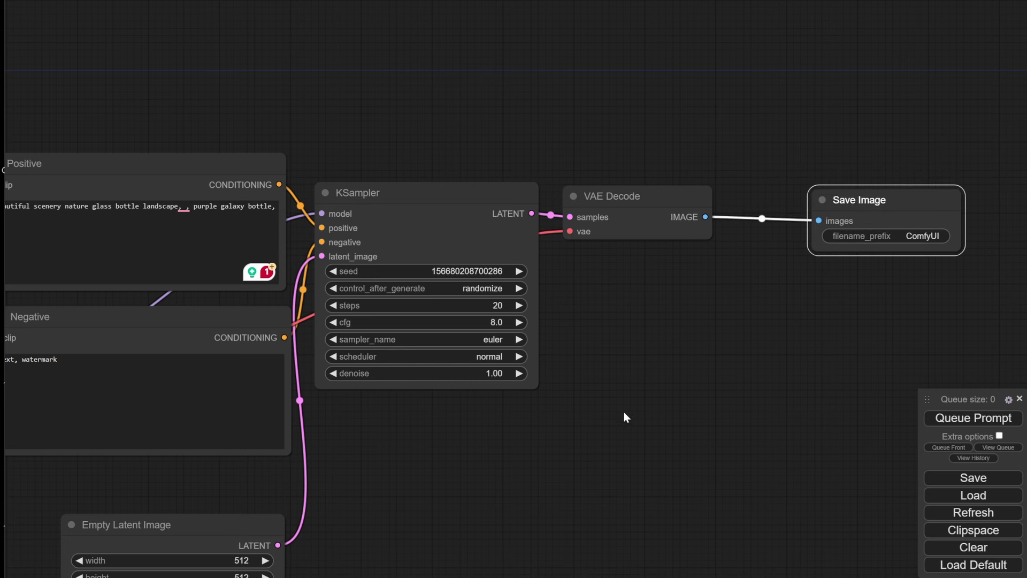
click(614, 357)
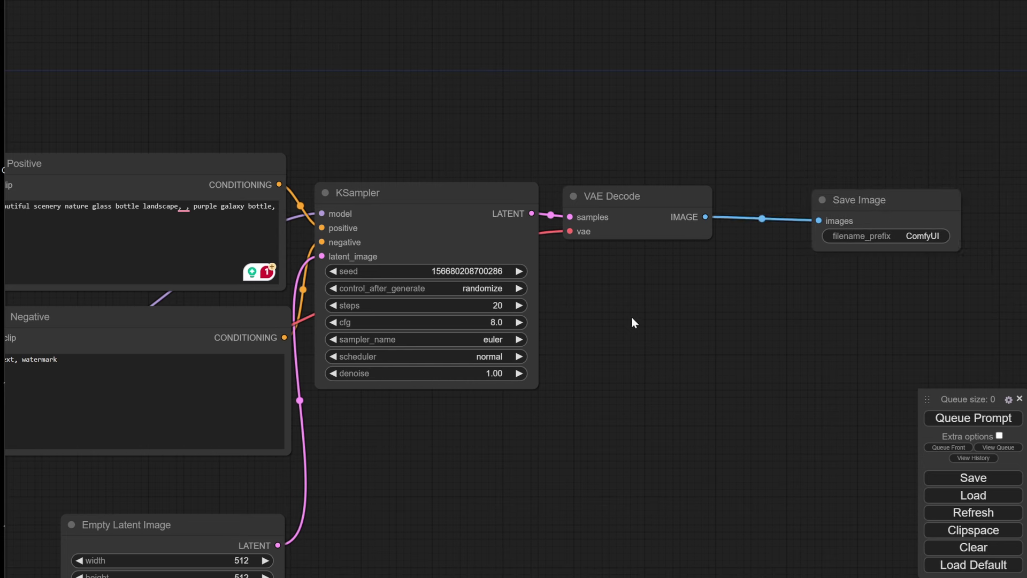
Browse the nodes that can be added in the mask, image, latent, conditioning and loaders categories
right_click(632, 317)
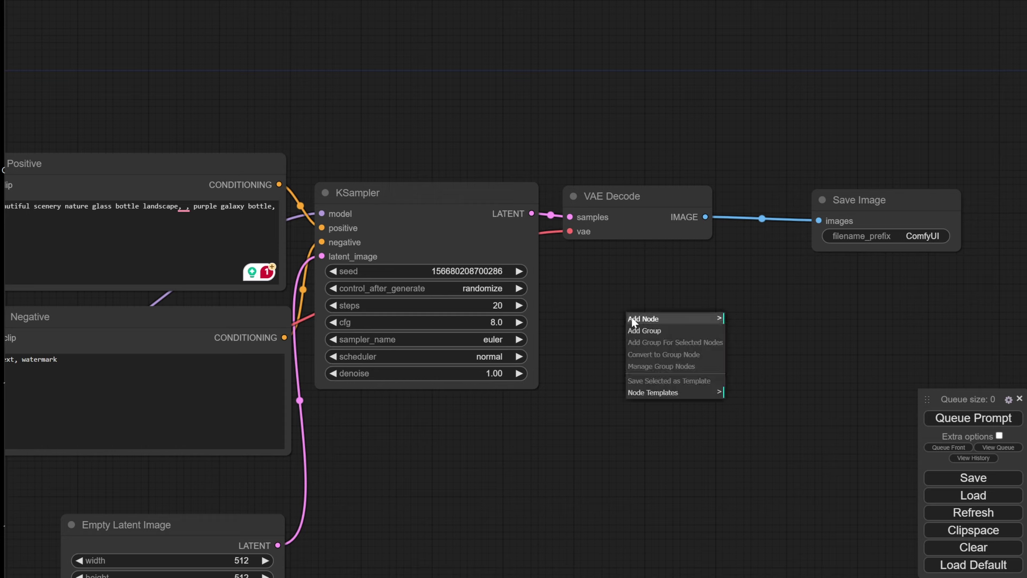
click(682, 320)
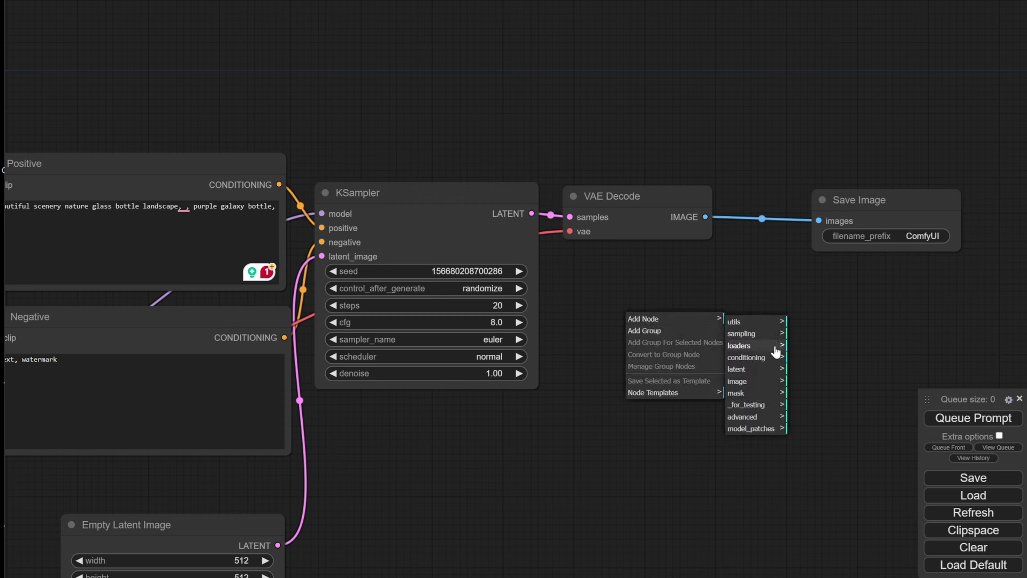
click(753, 394)
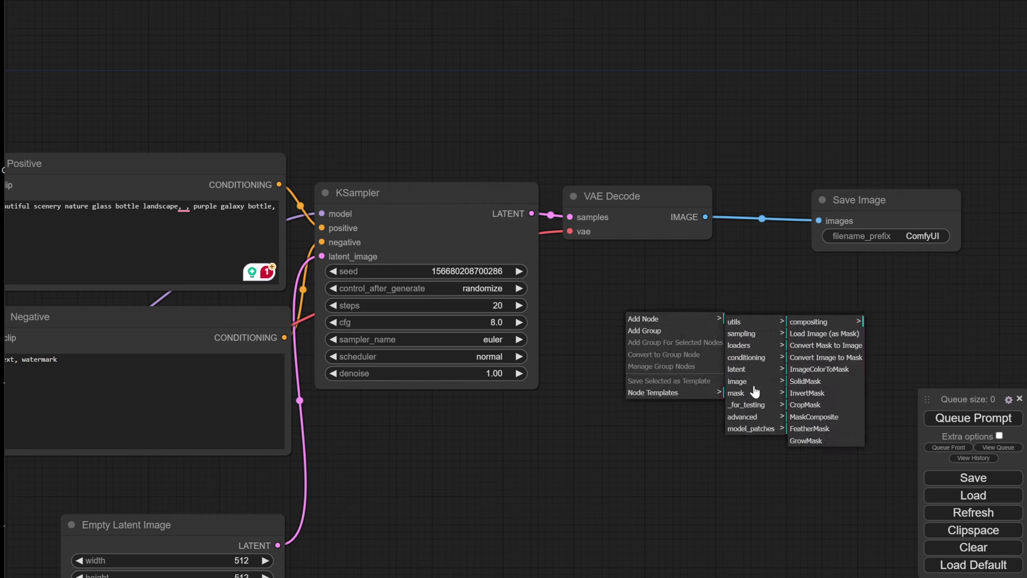
click(753, 382)
click(759, 370)
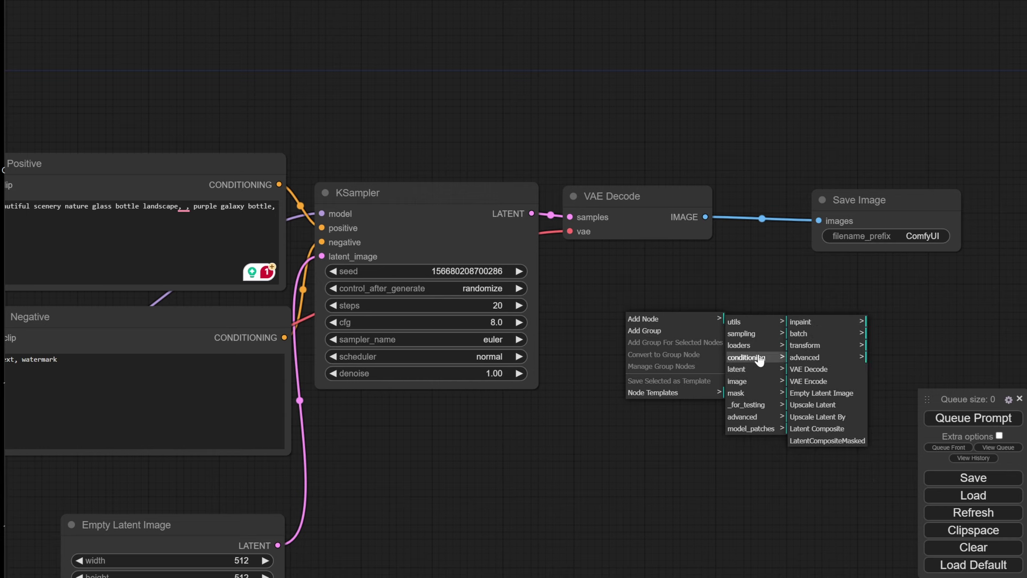
click(757, 357)
click(760, 348)
scroll(809, 371, down, 5)
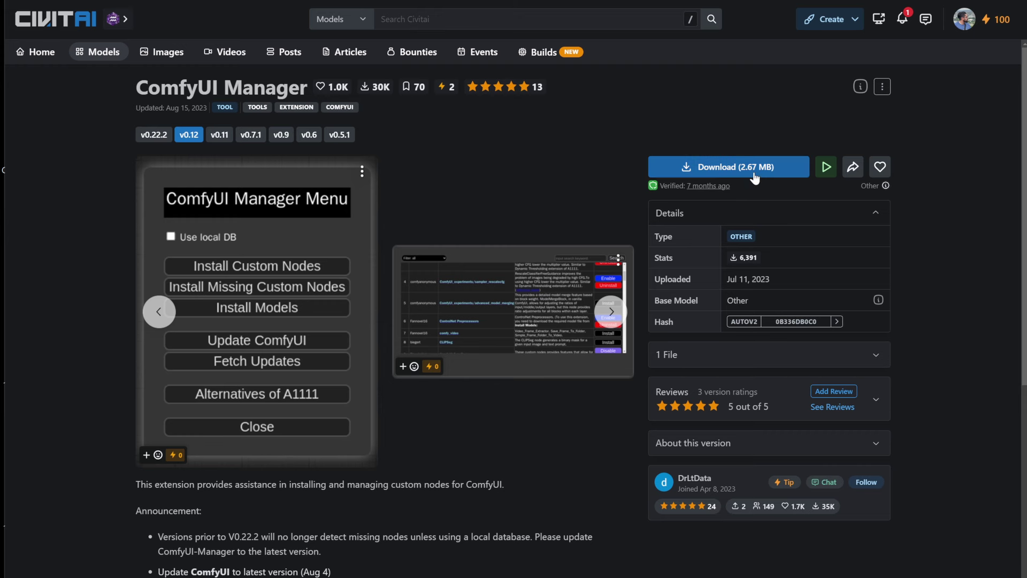
Switch to File Explorer and paste comfyuiManager_v012.zip into the custom_nodes folder inside ComfyUI_windows_portable's ComfyUI folder
key(alt+Tab)
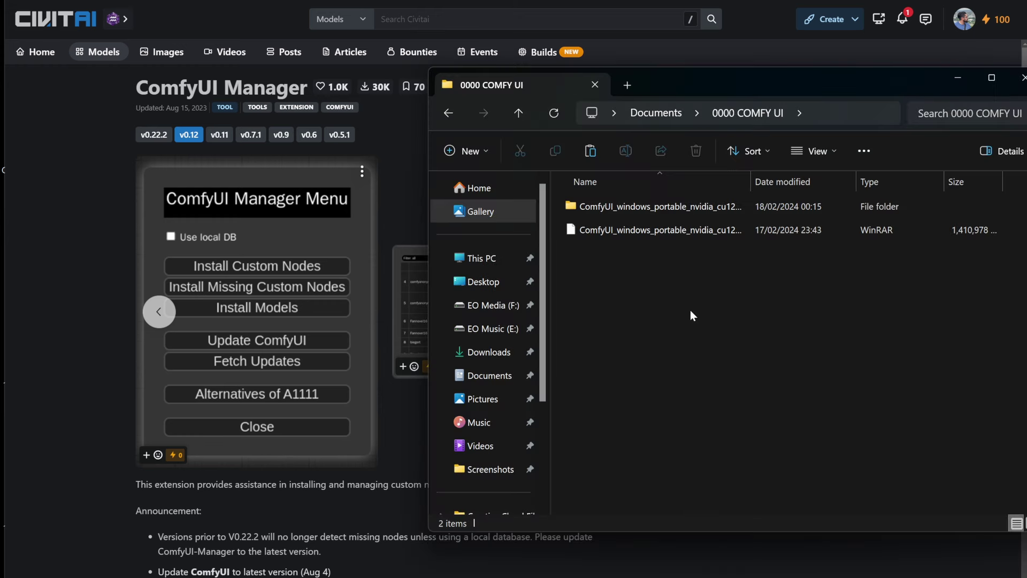
double_click(692, 209)
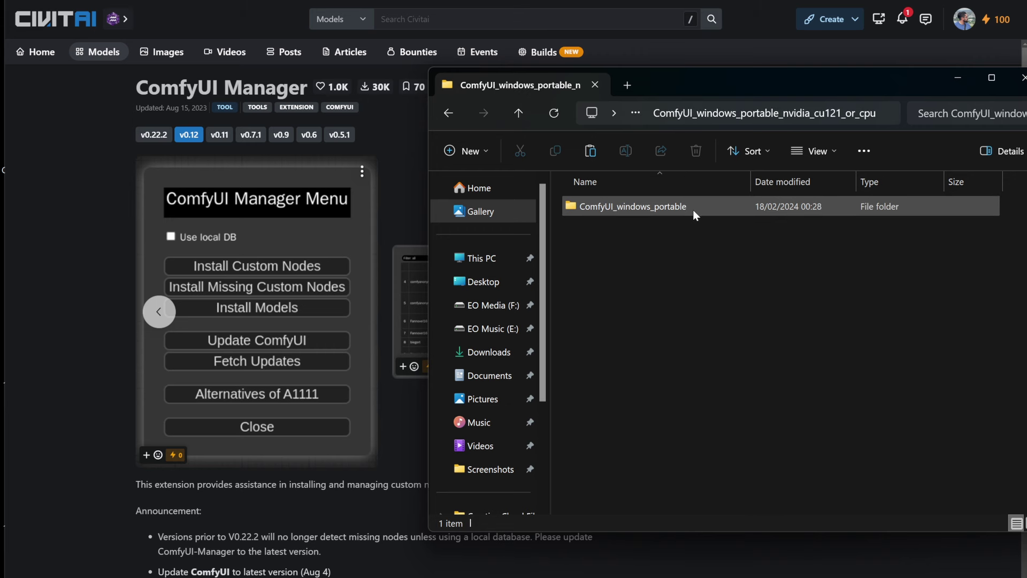
double_click(692, 209)
double_click(643, 213)
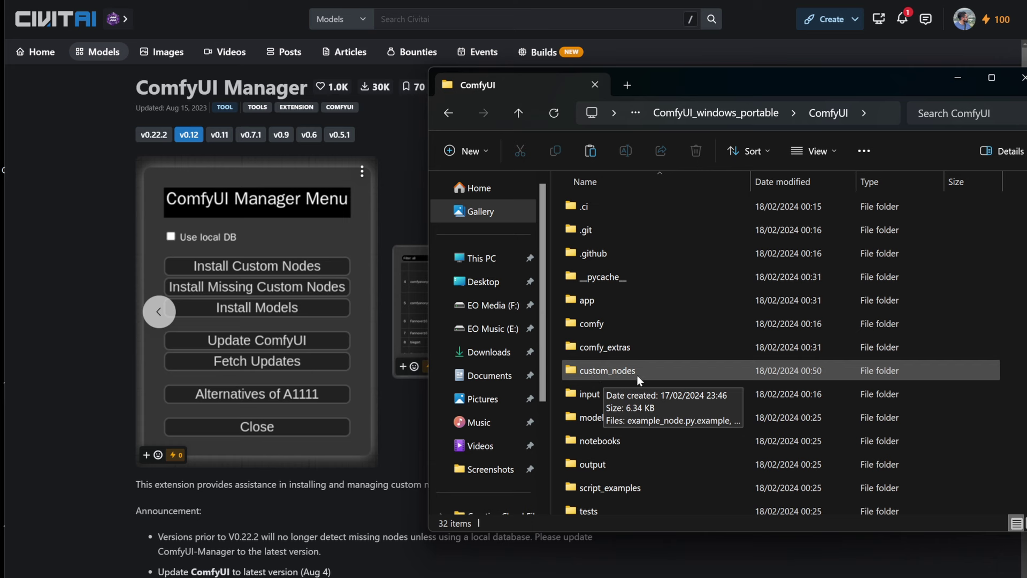
double_click(621, 371)
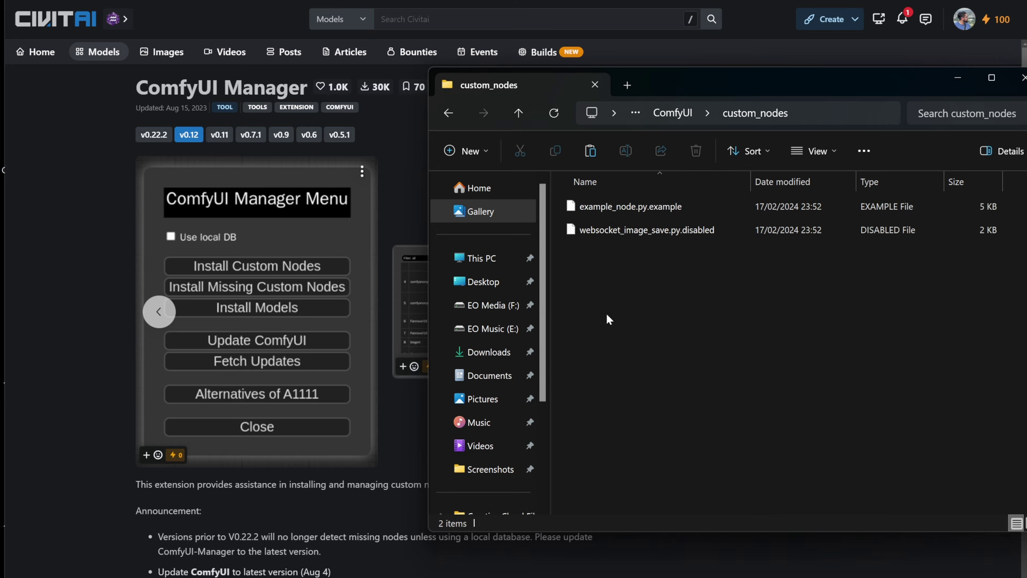
key(ctrl+v)
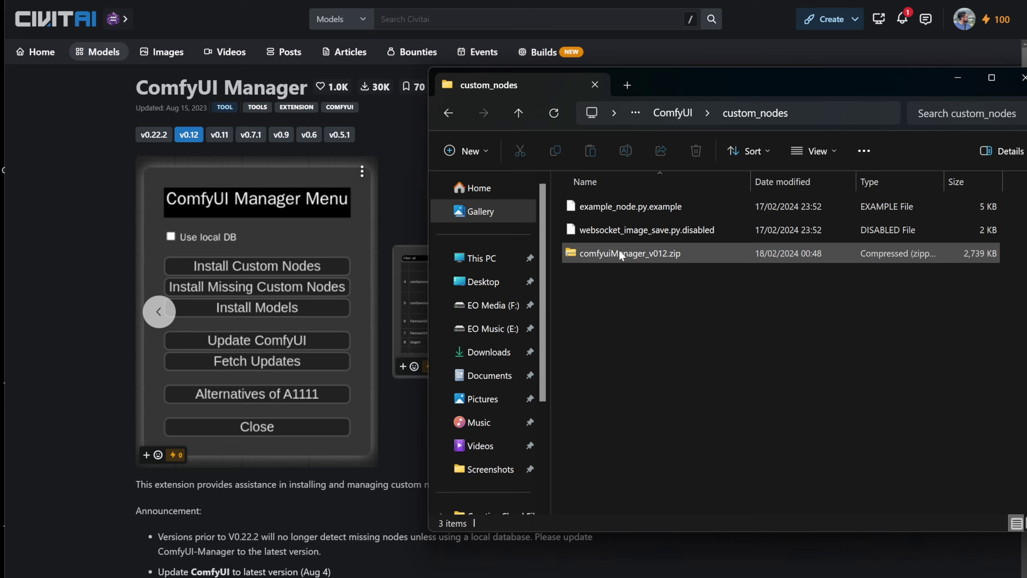
Extract comfyuiManager_v012.zip into its own comfyuiManager_v012 folder within custom_nodes and open that folder
right_click(620, 256)
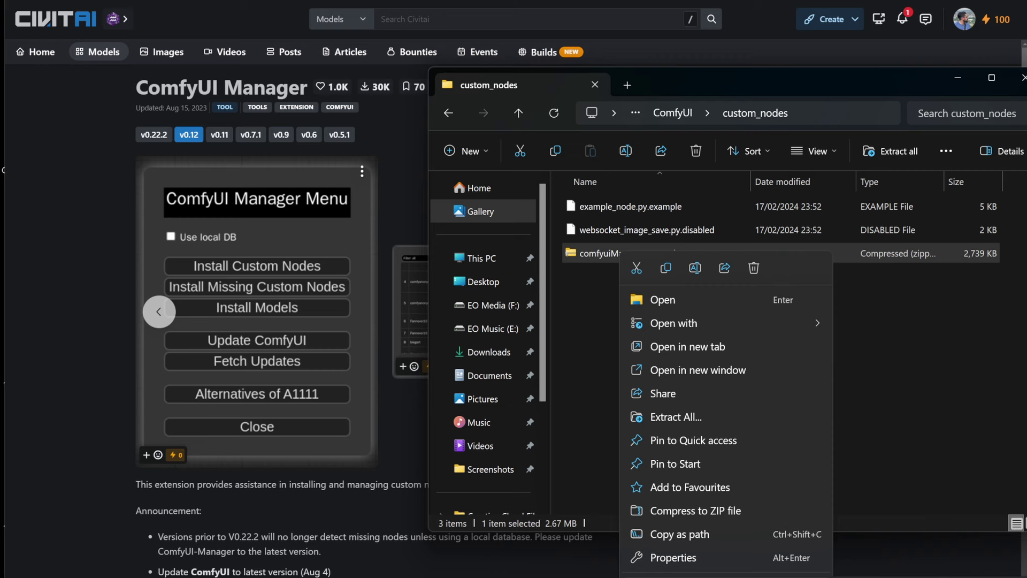
click(515, 321)
key(Return)
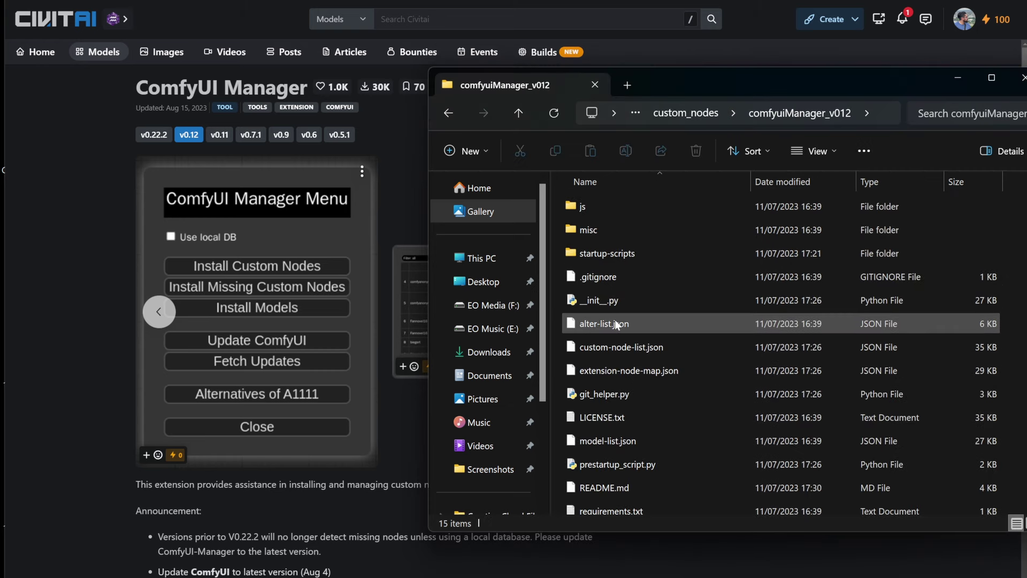
Transfer everything in the comfyuiManager_v012 folder up into custom_nodes and delete comfyuiManager_v012.zip
key(ctrl+a)
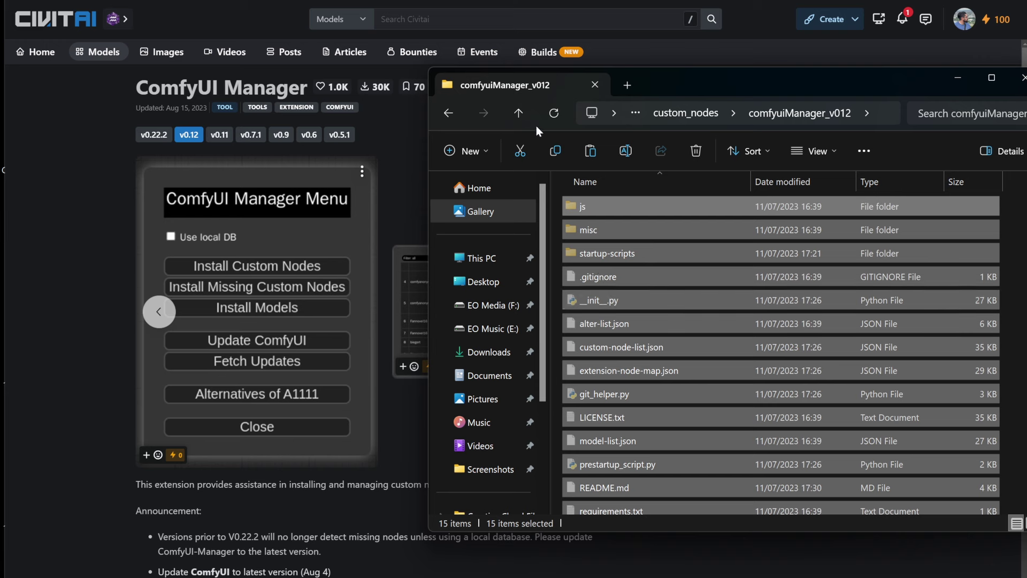
click(517, 114)
click(657, 325)
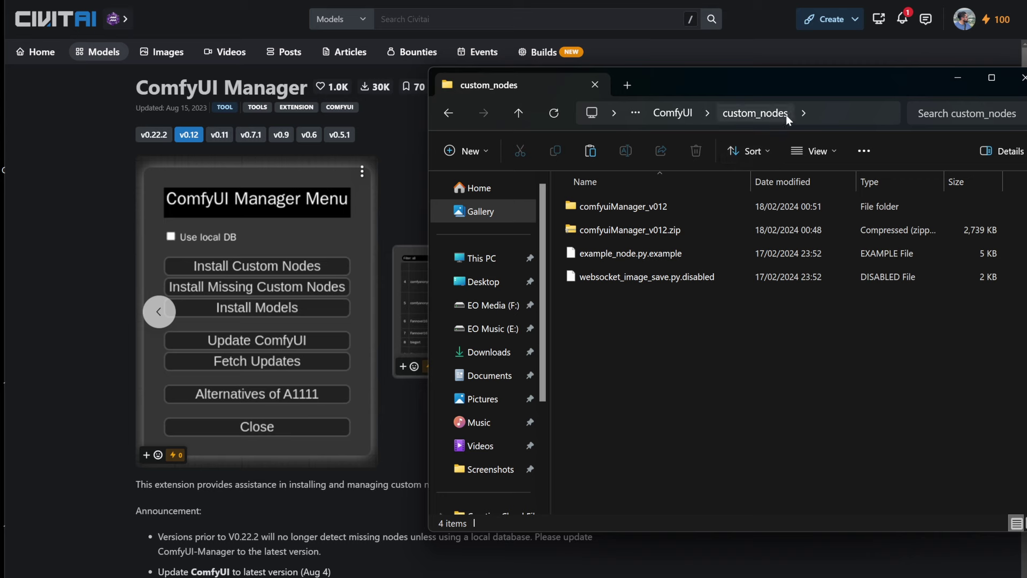
key(ctrl+v)
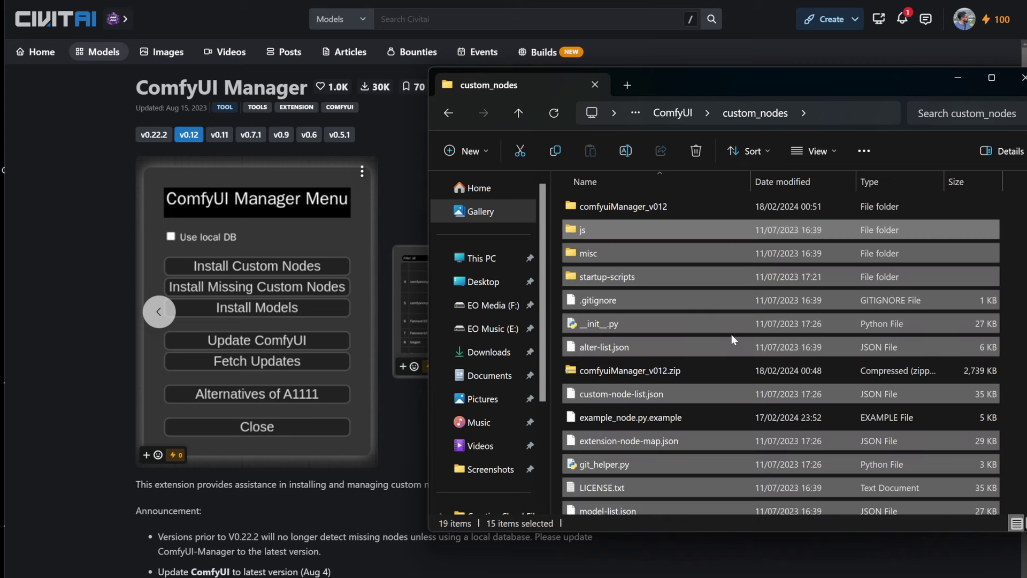
click(660, 377)
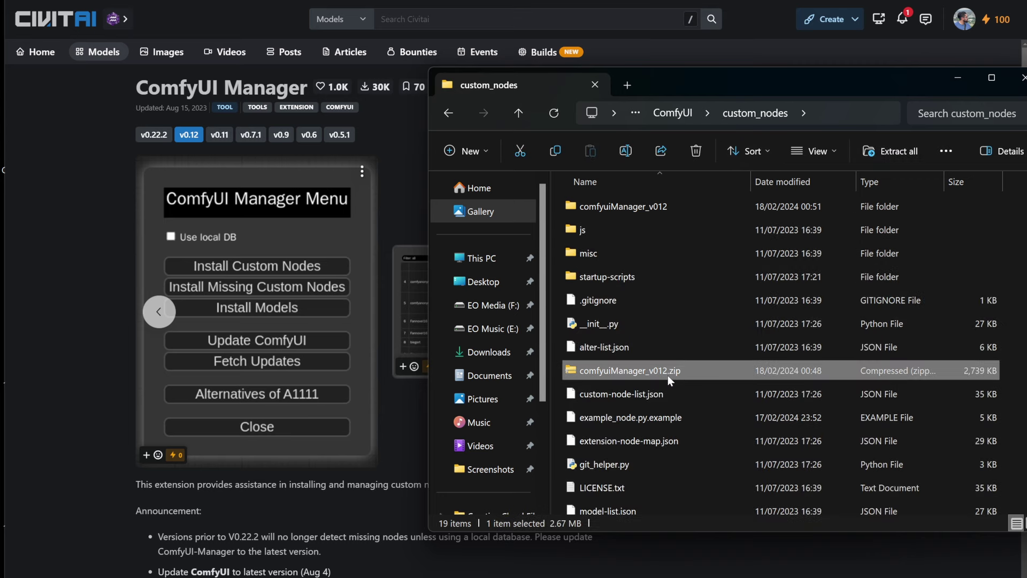
key(Delete)
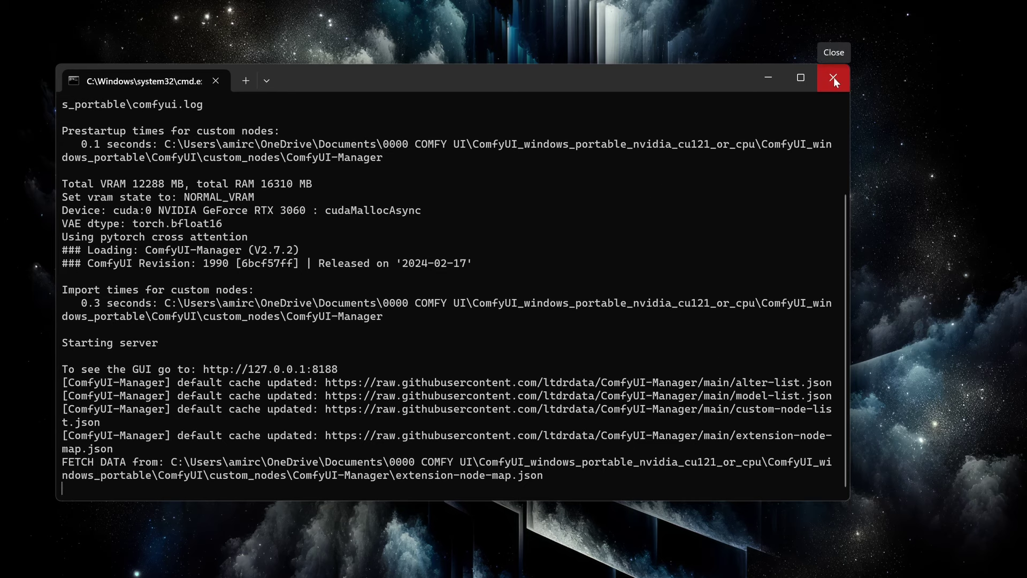
Restart ComfyUI with run_nvidia_gpu.bat and open the ComfyUI Manager menu
click(833, 77)
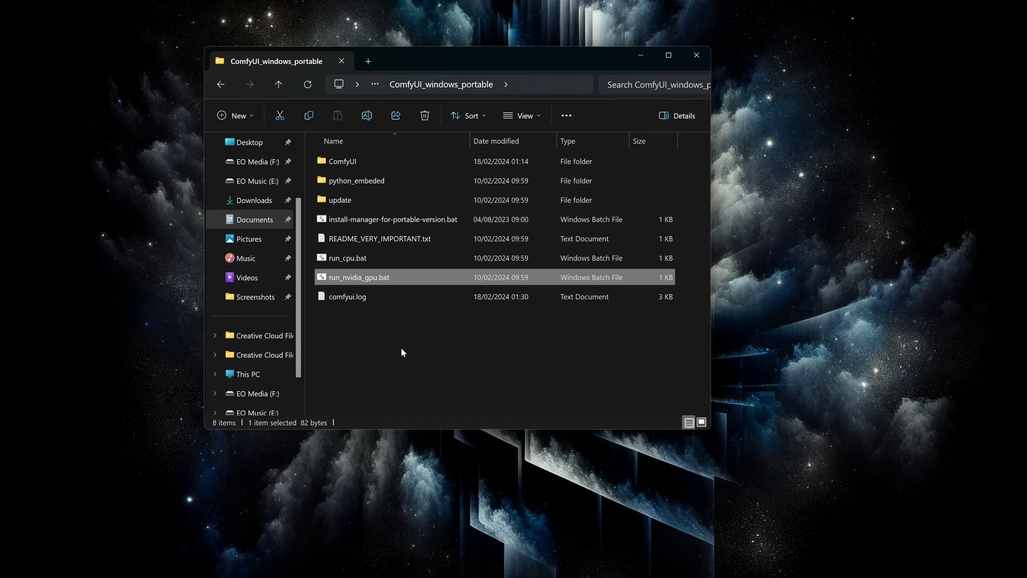
click(403, 352)
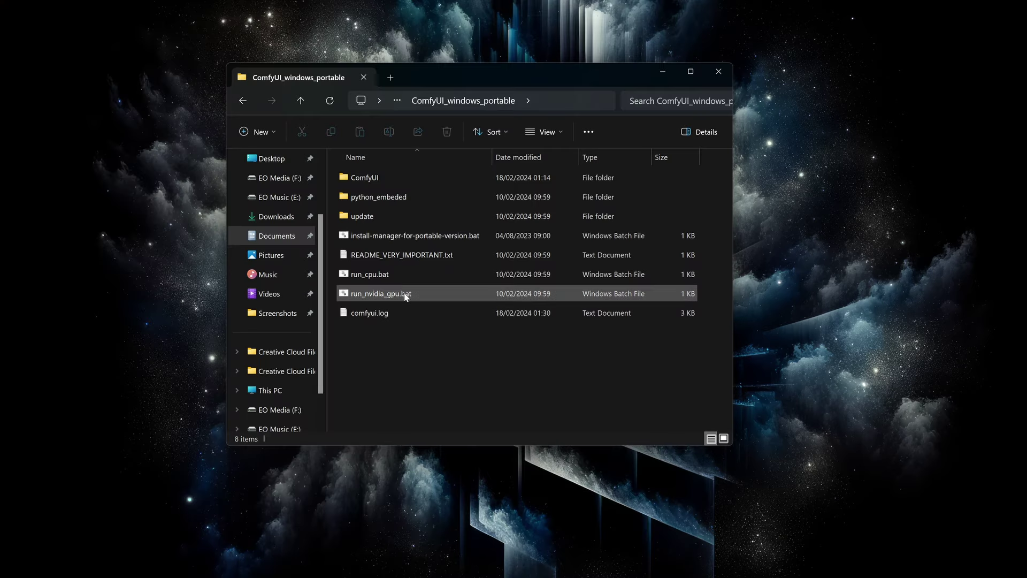
double_click(381, 294)
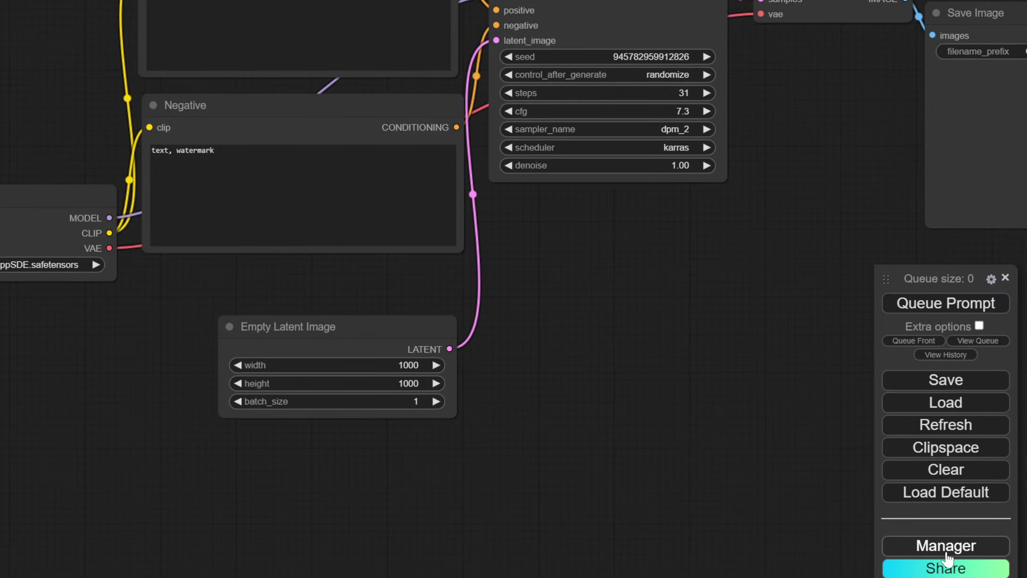
click(946, 546)
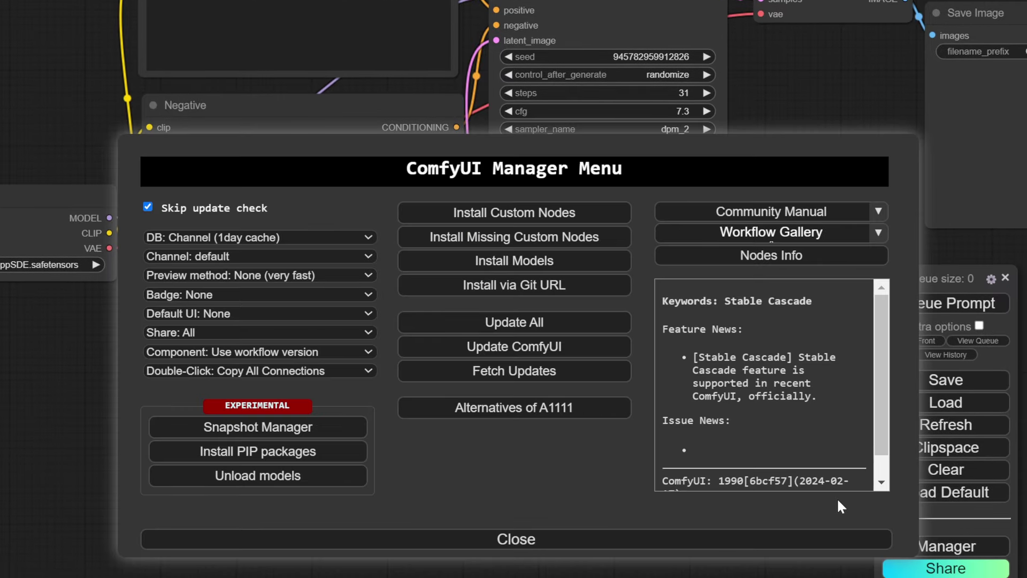